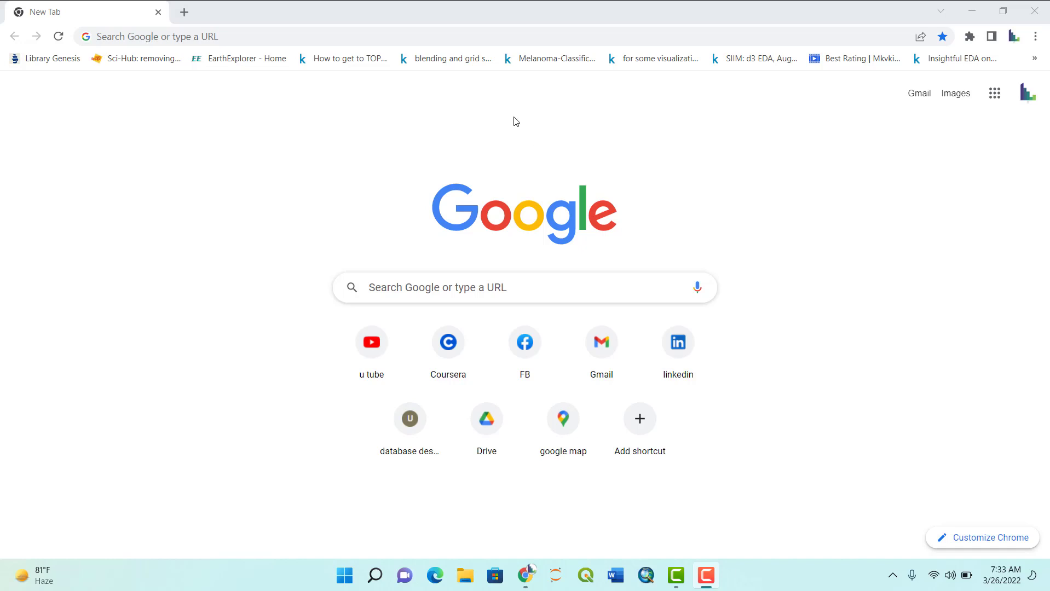
Load soar.earth in the blank Chrome tab by accepting the address-bar autocomplete.
click(202, 37)
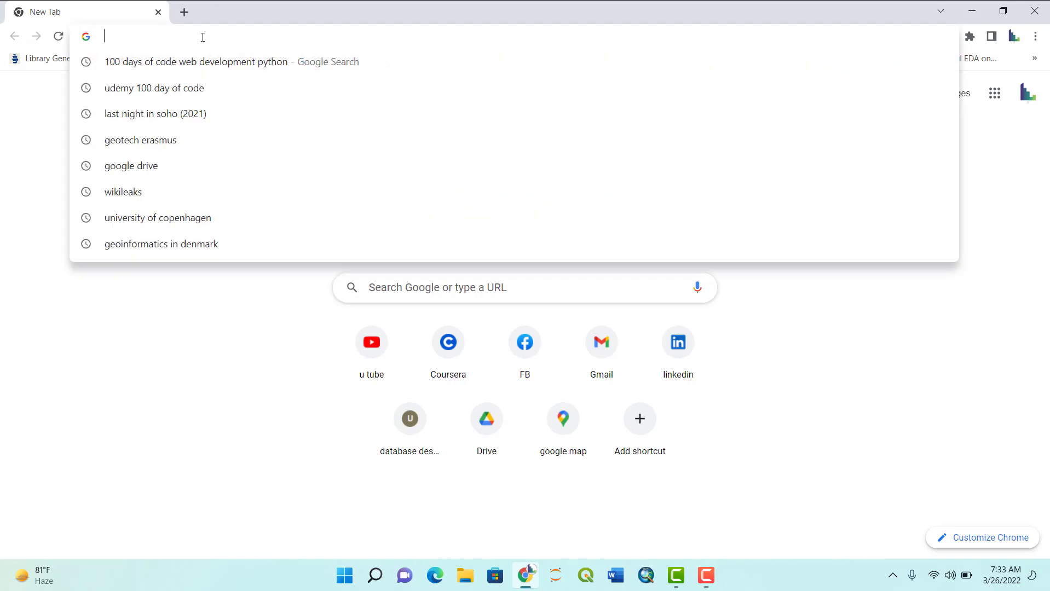
text(soar.earth)
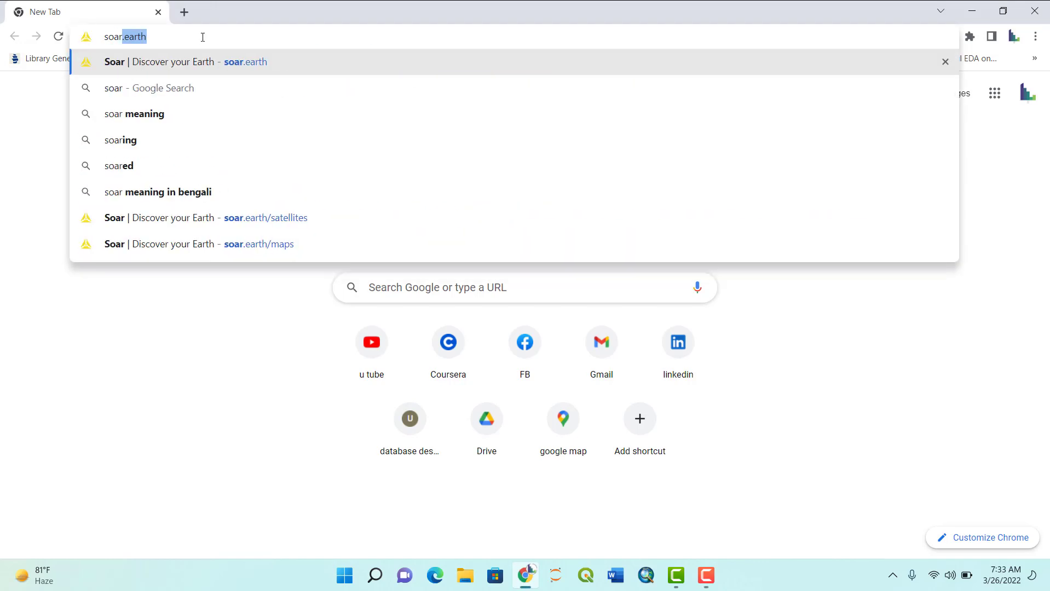
key(Right)
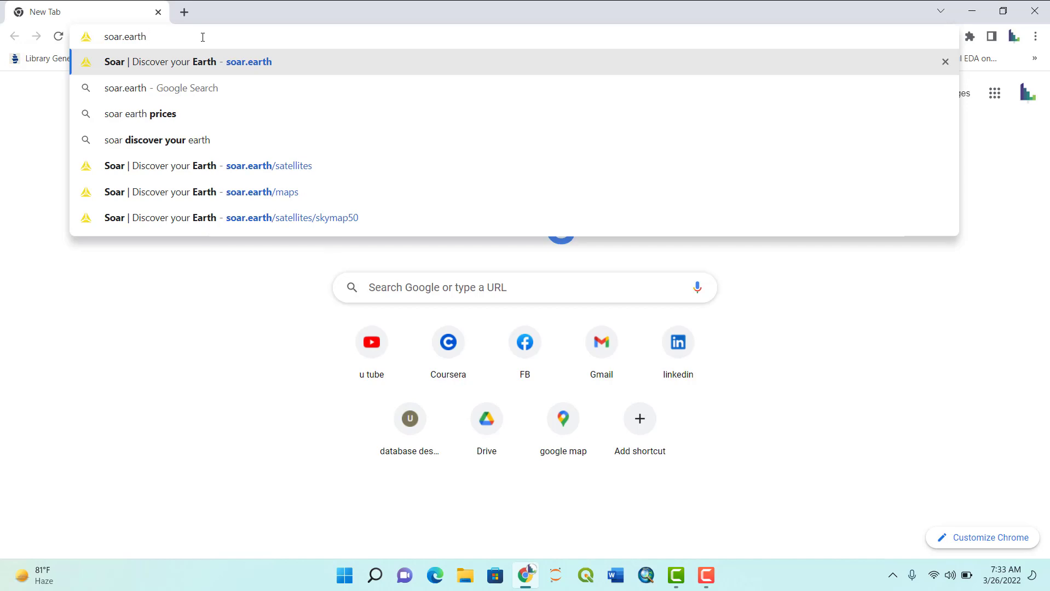
key(Return)
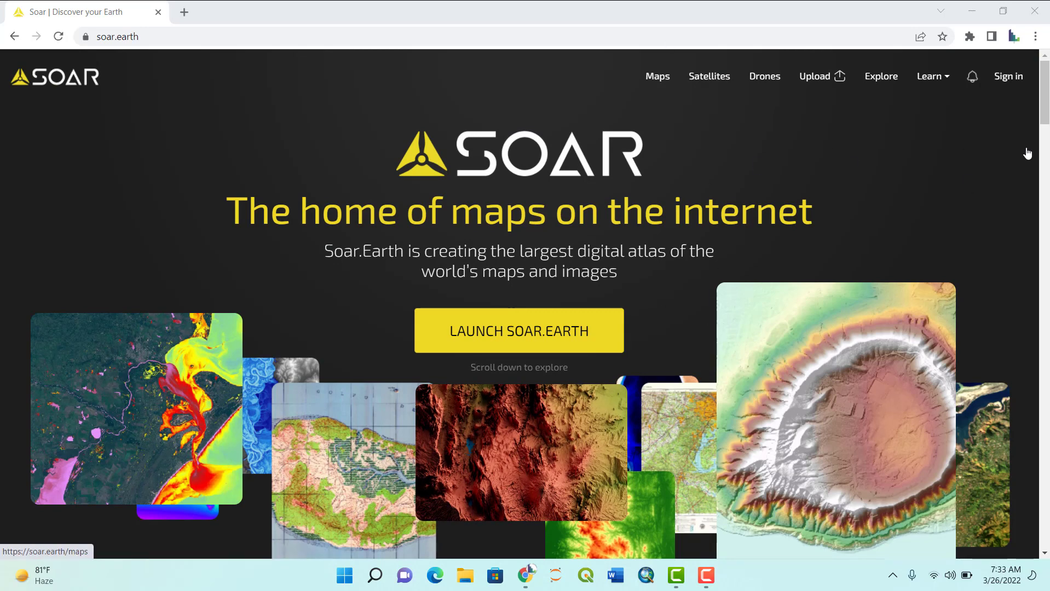
Sign in to Soar.Earth with the autofilled email and password.
click(1013, 82)
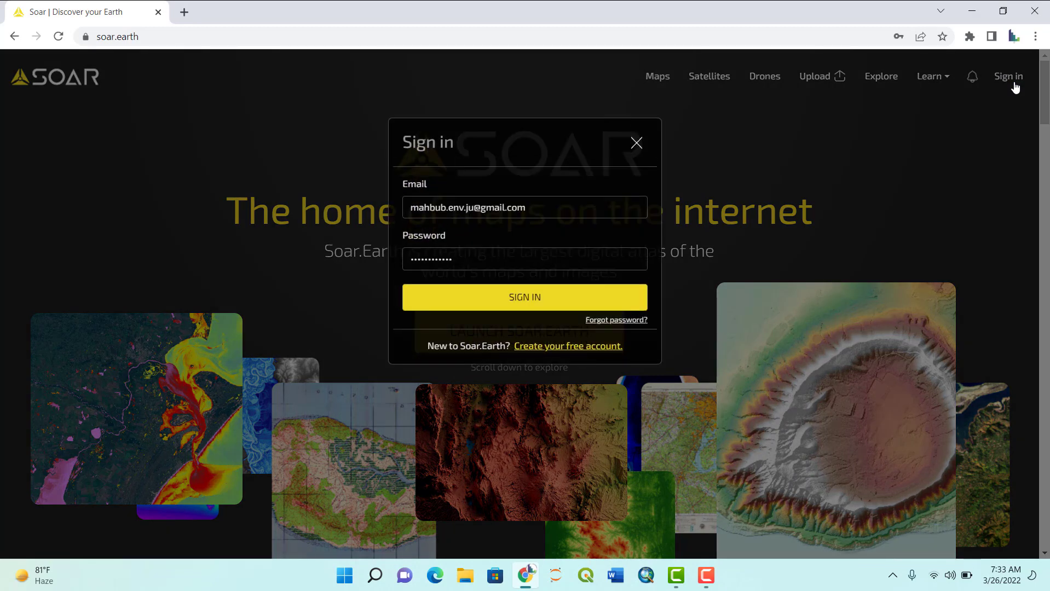
click(502, 208)
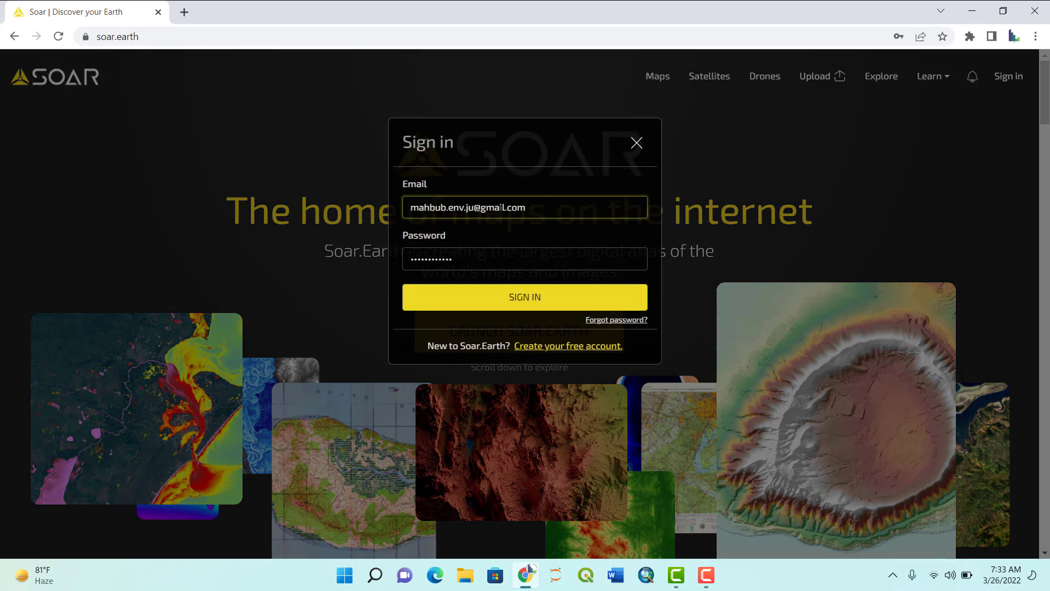
click(437, 361)
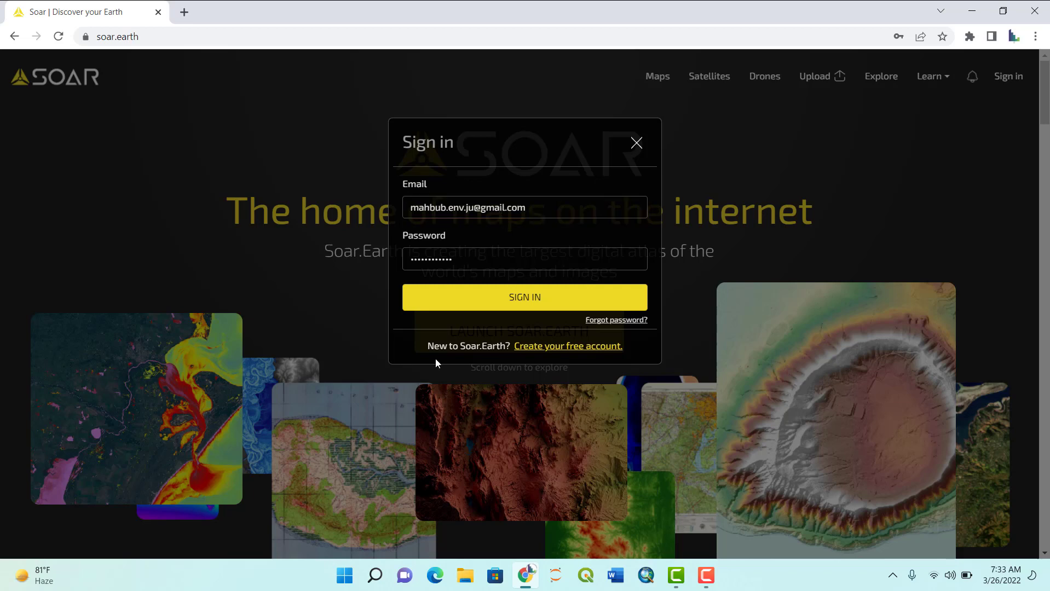
click(533, 308)
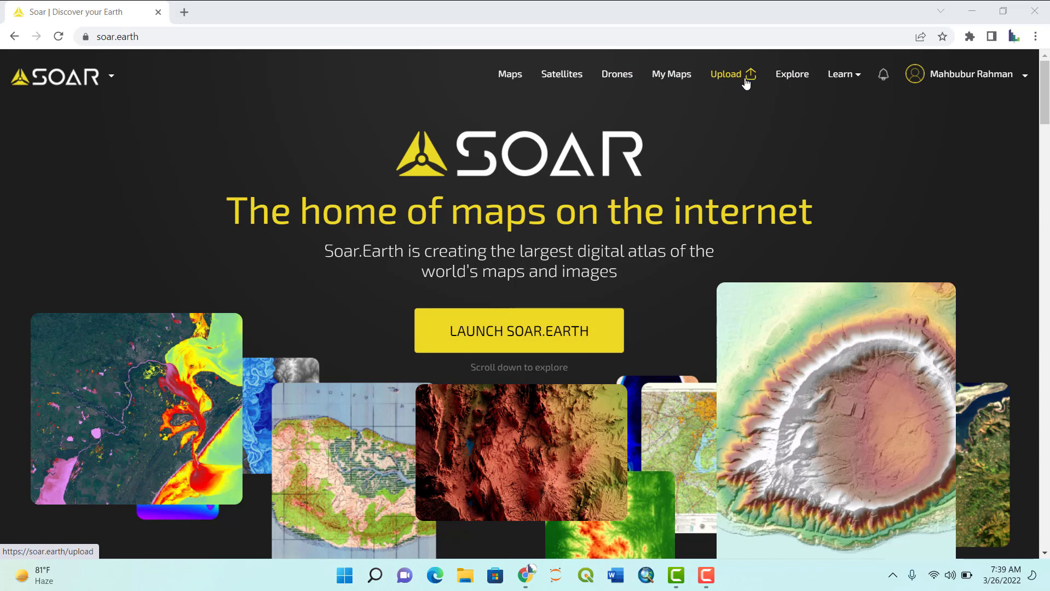
Go to Satellites and choose the SkyMap50 card in the Satellite Search panel.
click(572, 75)
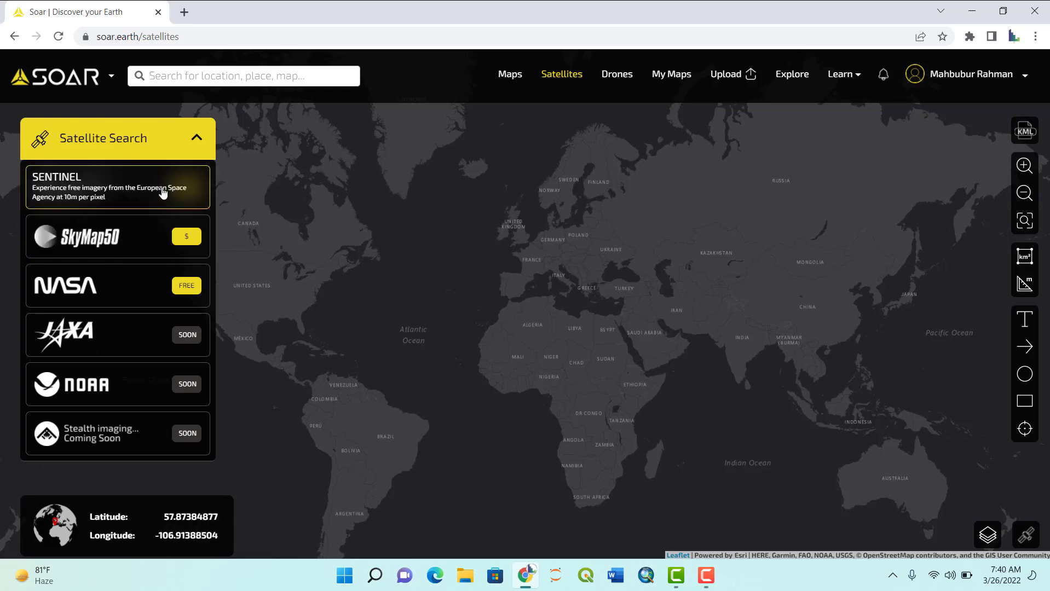
mouse_move(158, 283)
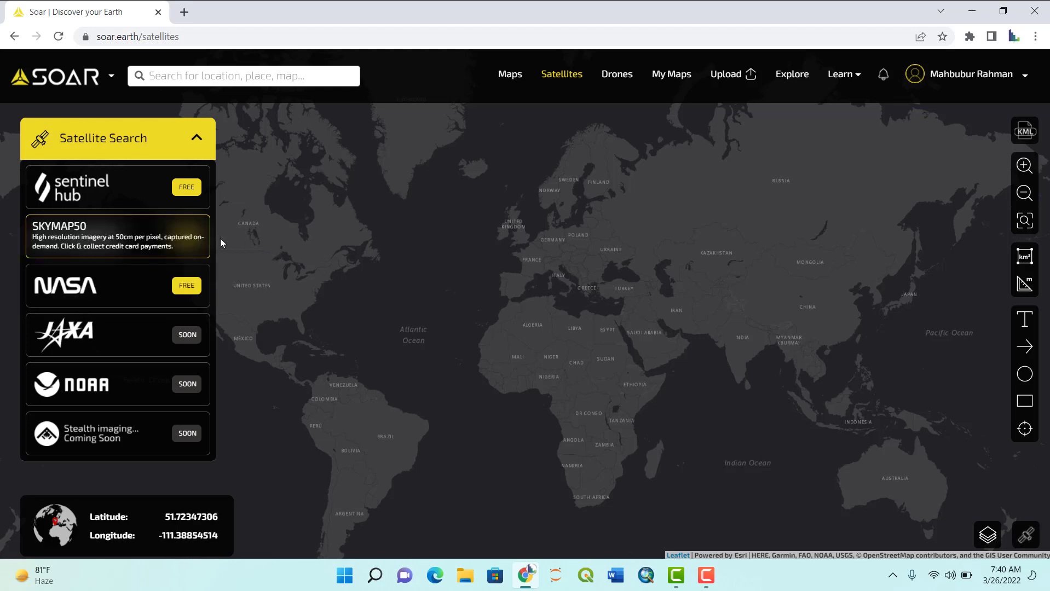
click(81, 241)
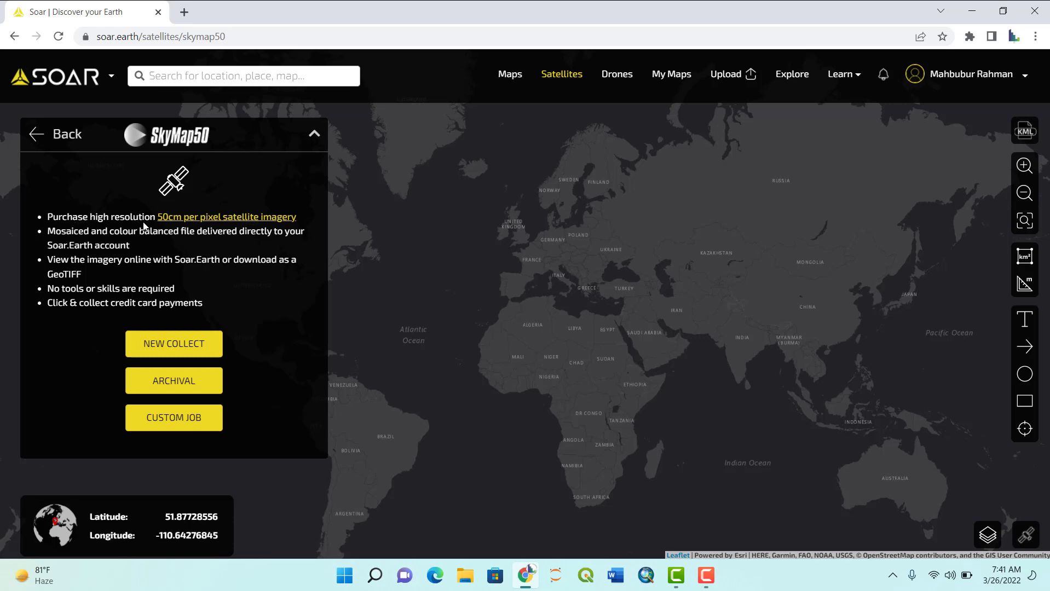
Launch the Calculator app from Windows search.
click(369, 580)
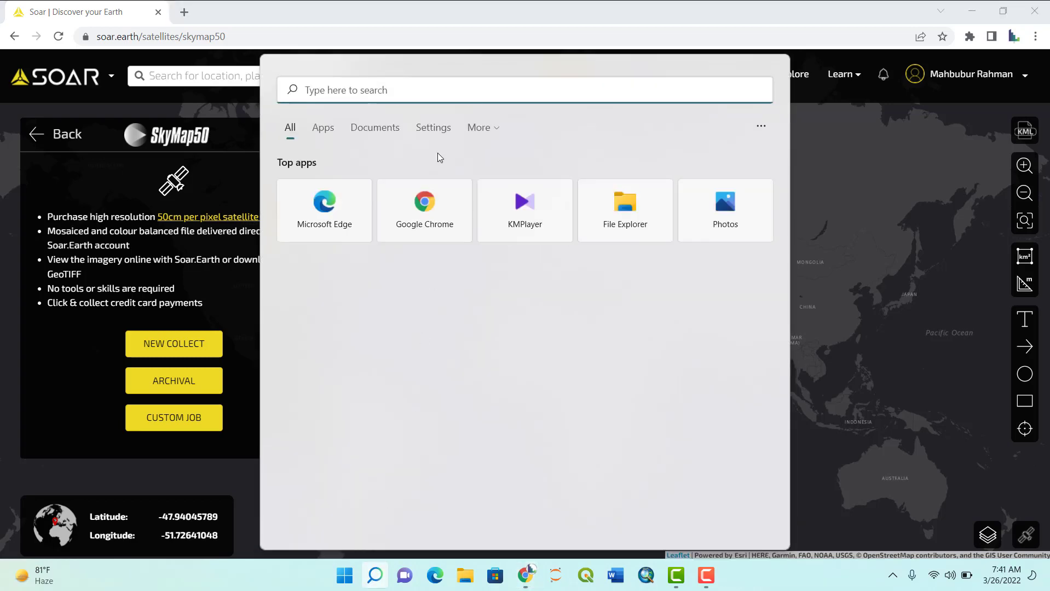
text(calculator)
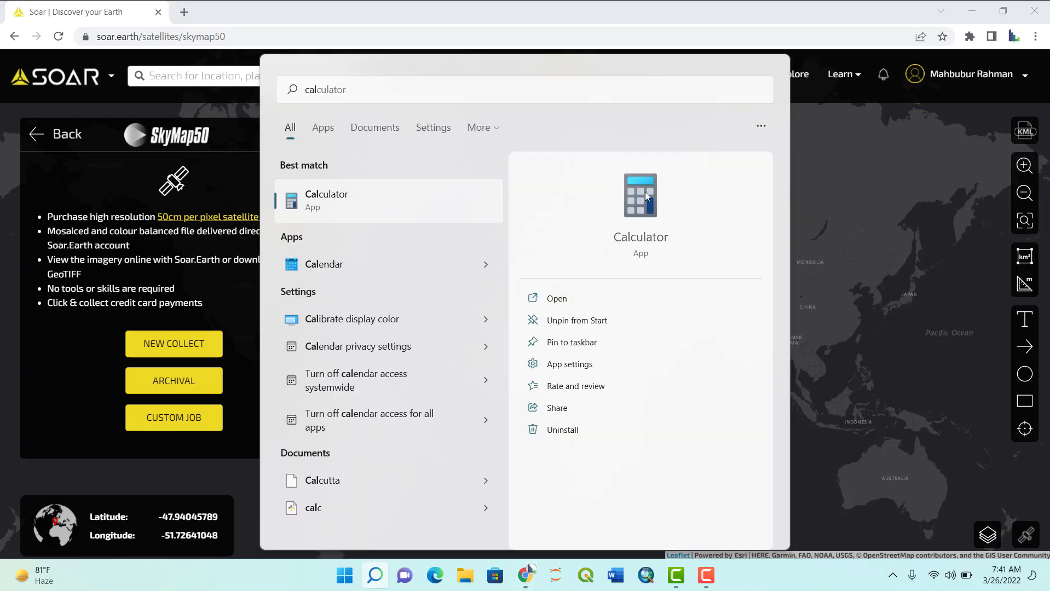
click(645, 192)
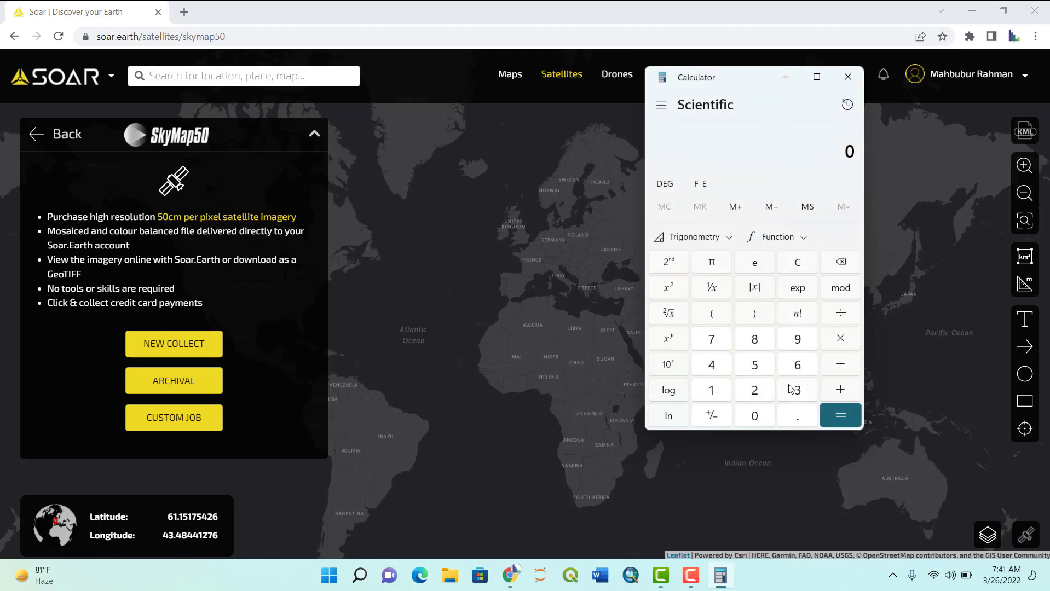
Compute 300 ÷ 0.5 = 600, then close Calculator.
click(795, 390)
click(754, 416)
click(755, 416)
click(841, 314)
text(0.5)
key(Return)
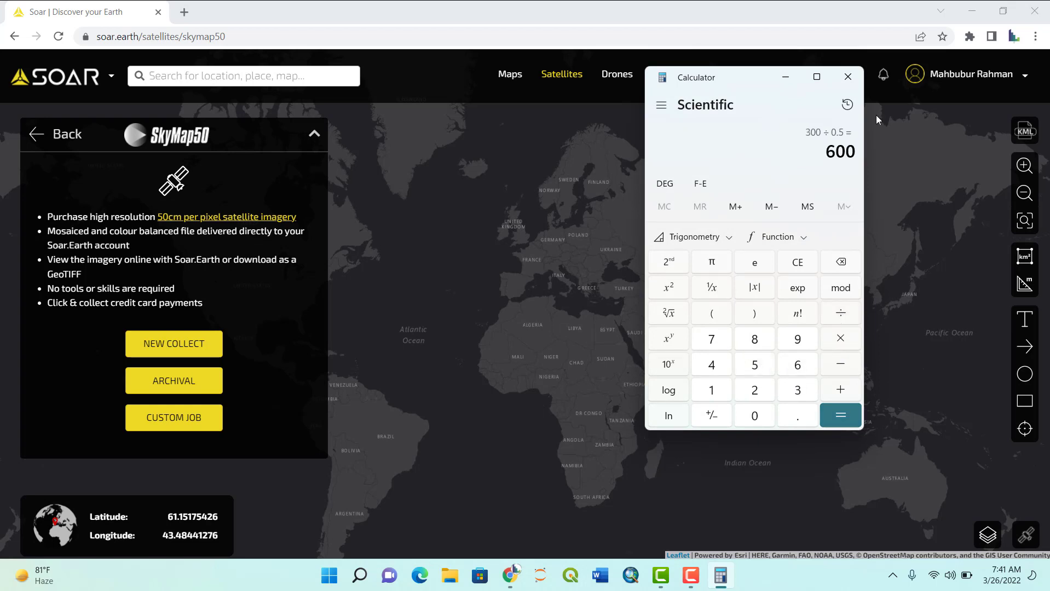
click(848, 77)
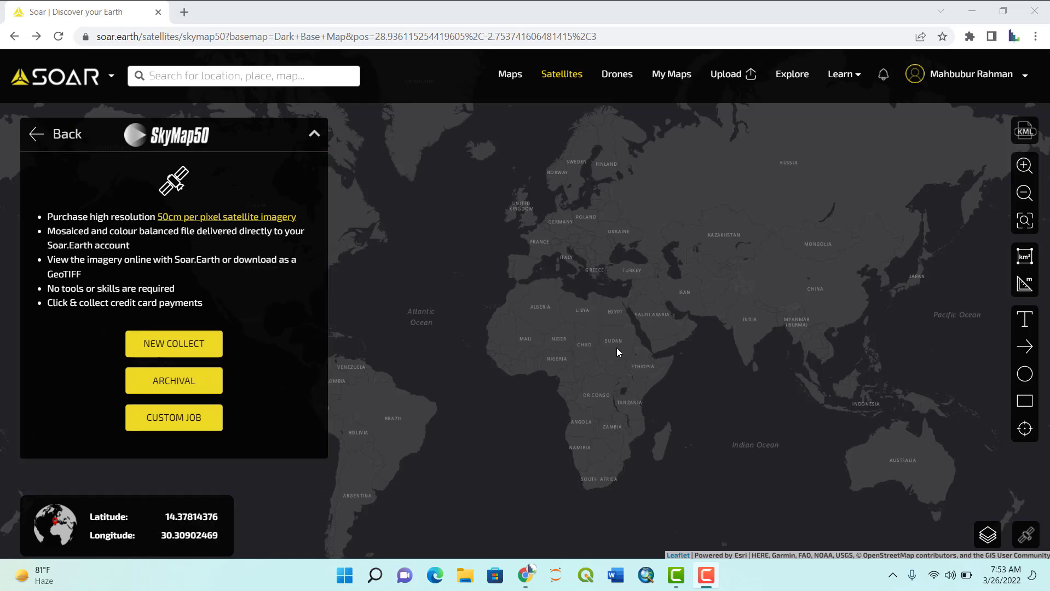
Back in Soar.Earth, pan and zoom the map to the western United States.
click(199, 71)
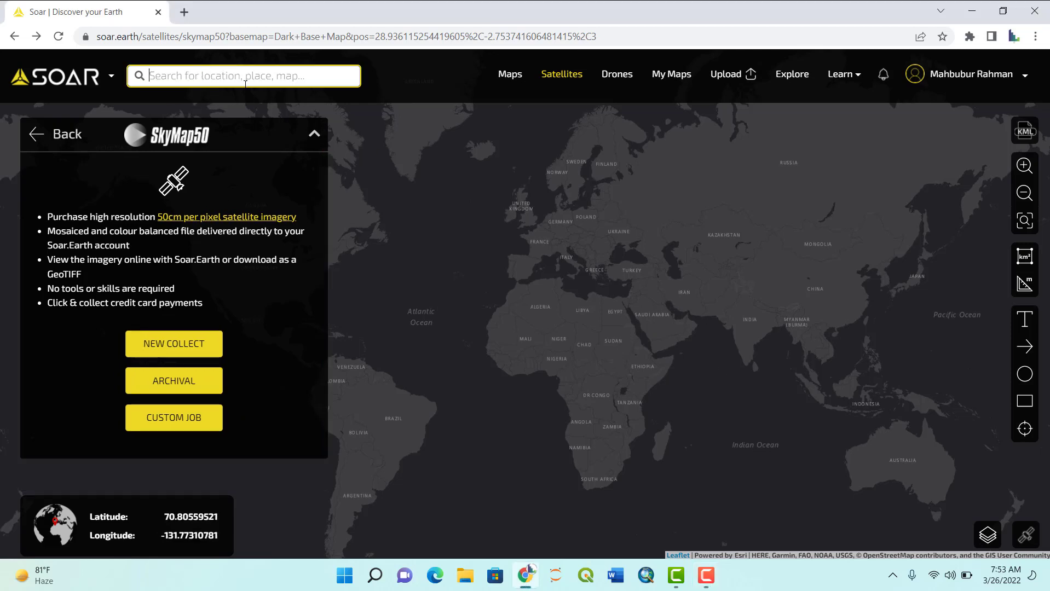
drag(570, 311, 752, 403)
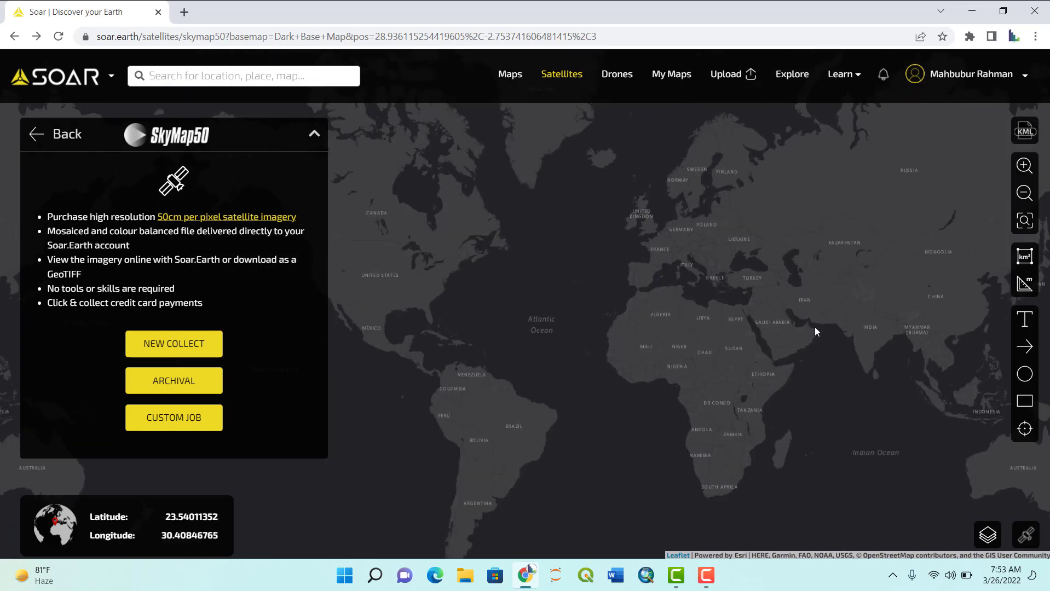
scroll(390, 383, up, 1)
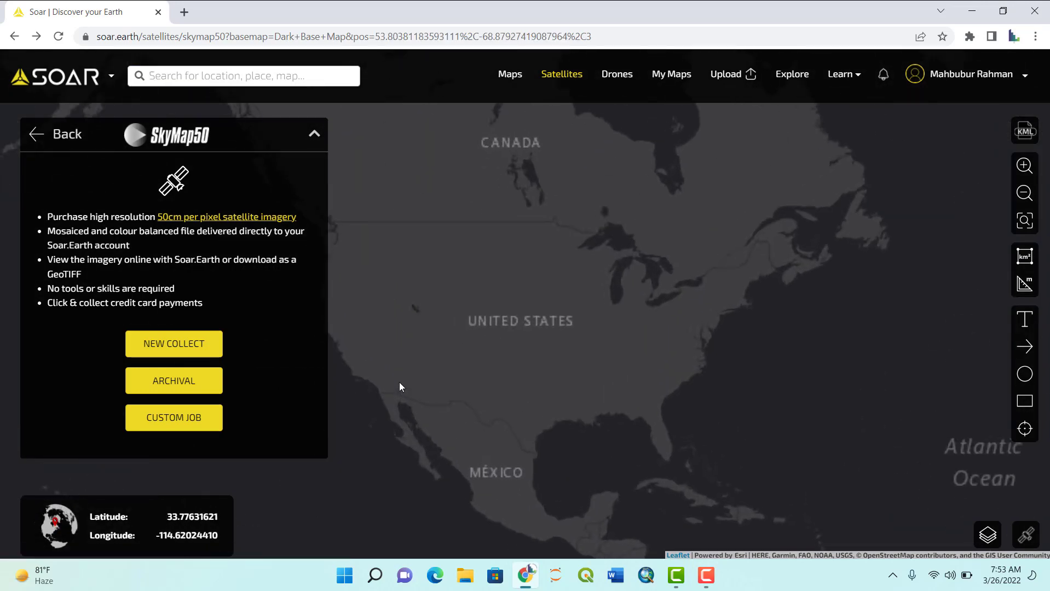
scroll(437, 345, up, 1)
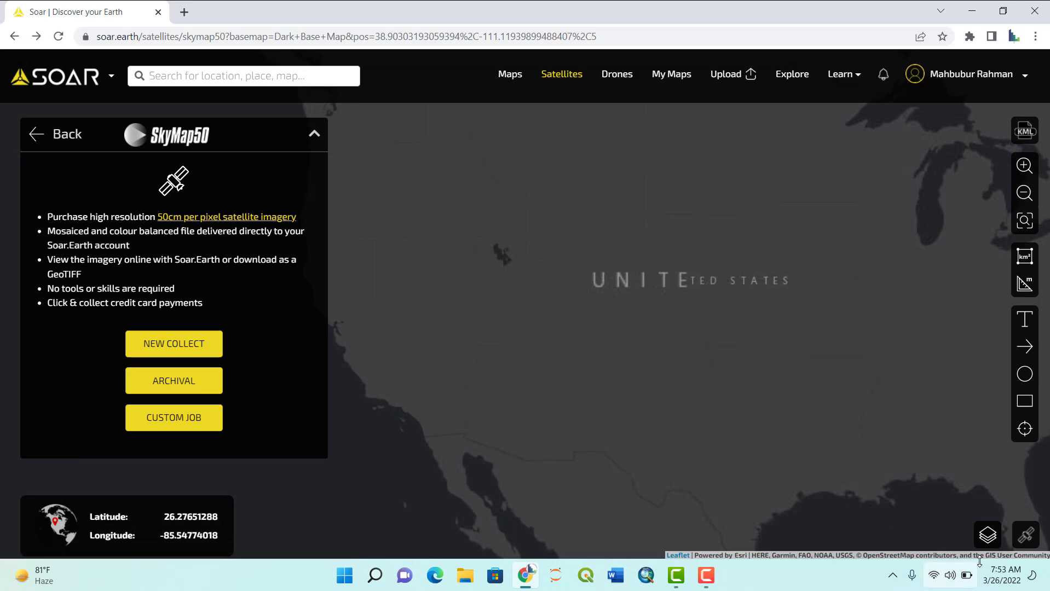
Switch the basemap to Google Hybrid and zoom into Las Vegas.
mouse_move(987, 536)
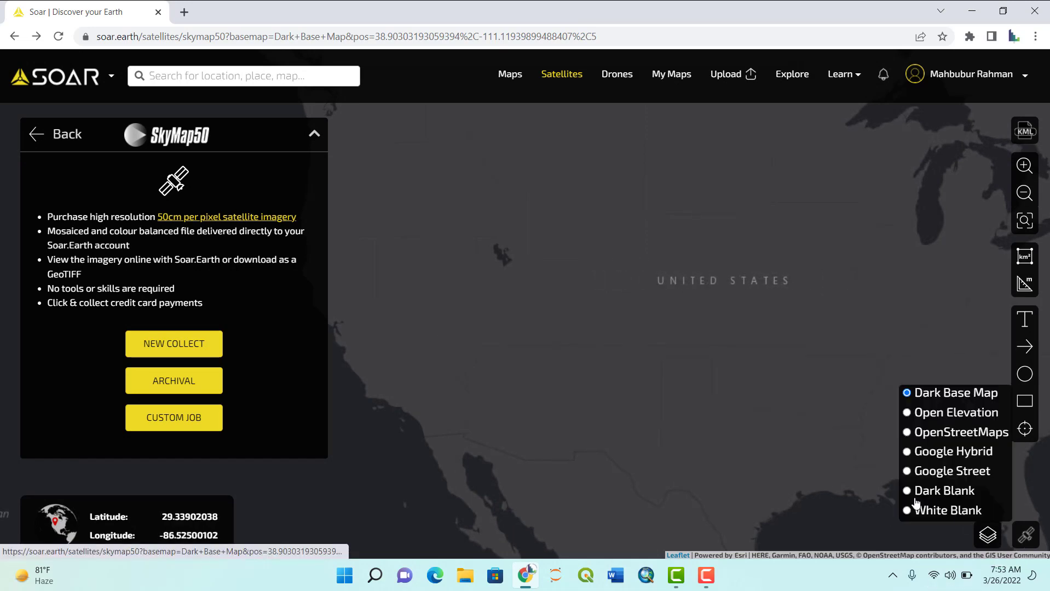
click(908, 473)
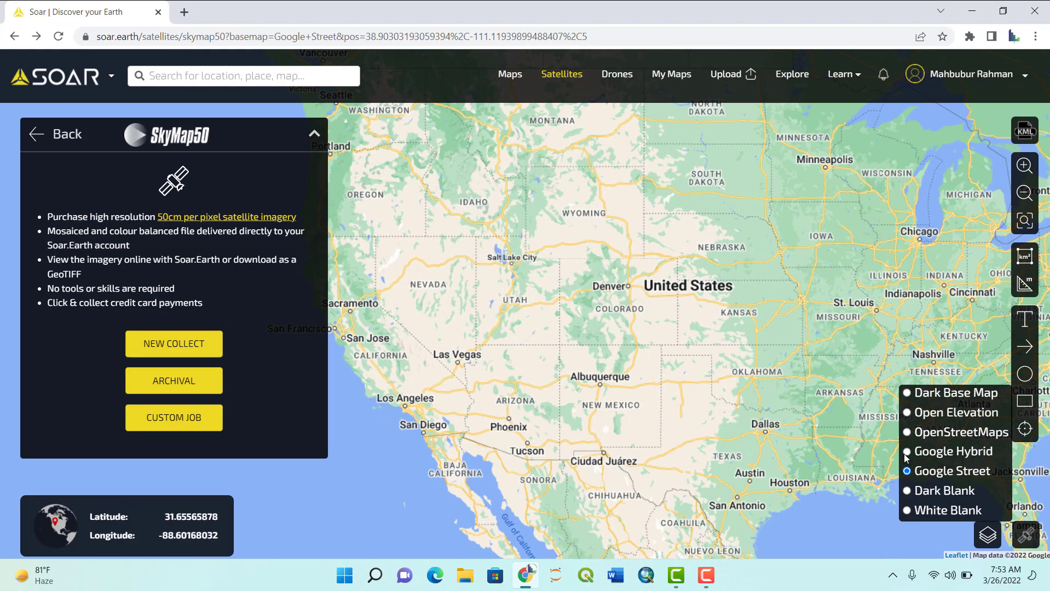
click(906, 453)
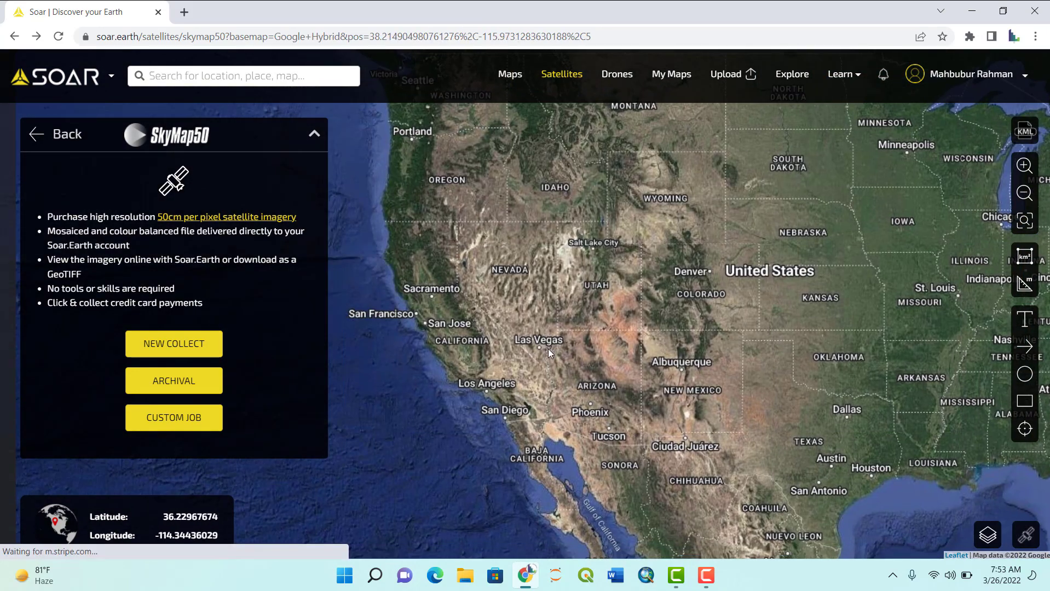
scroll(548, 348, up, 2)
scroll(513, 342, up, 4)
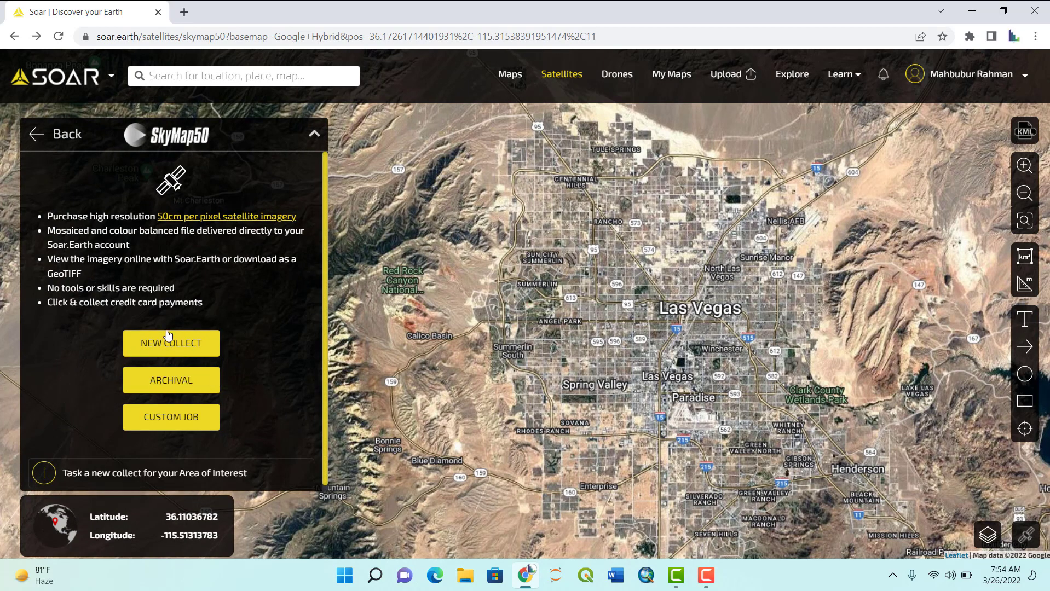
Open the SkyMap50 Archival search on the Google Hybrid basemap.
click(168, 381)
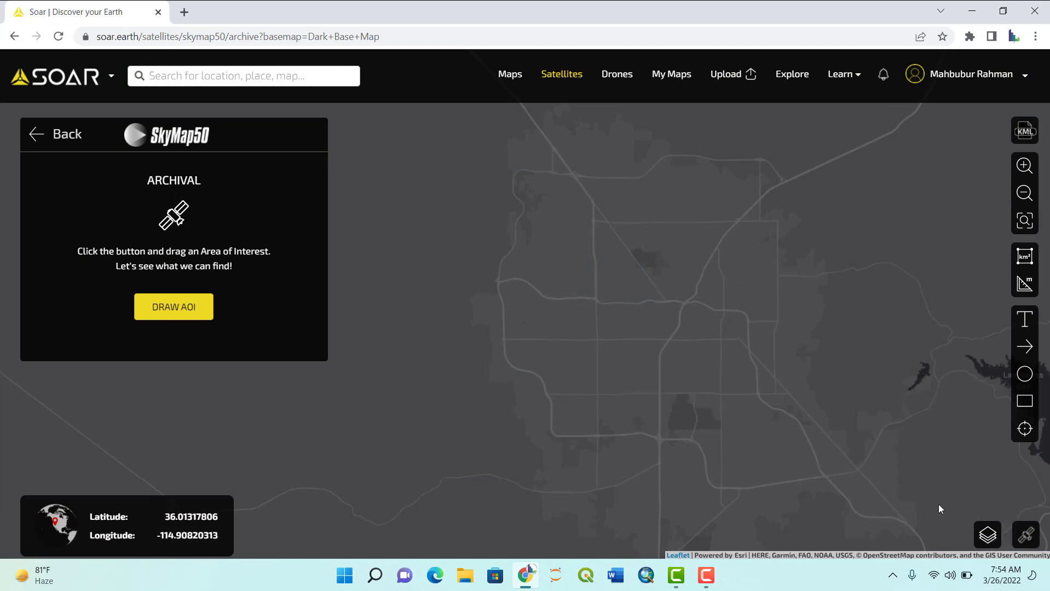
mouse_move(988, 535)
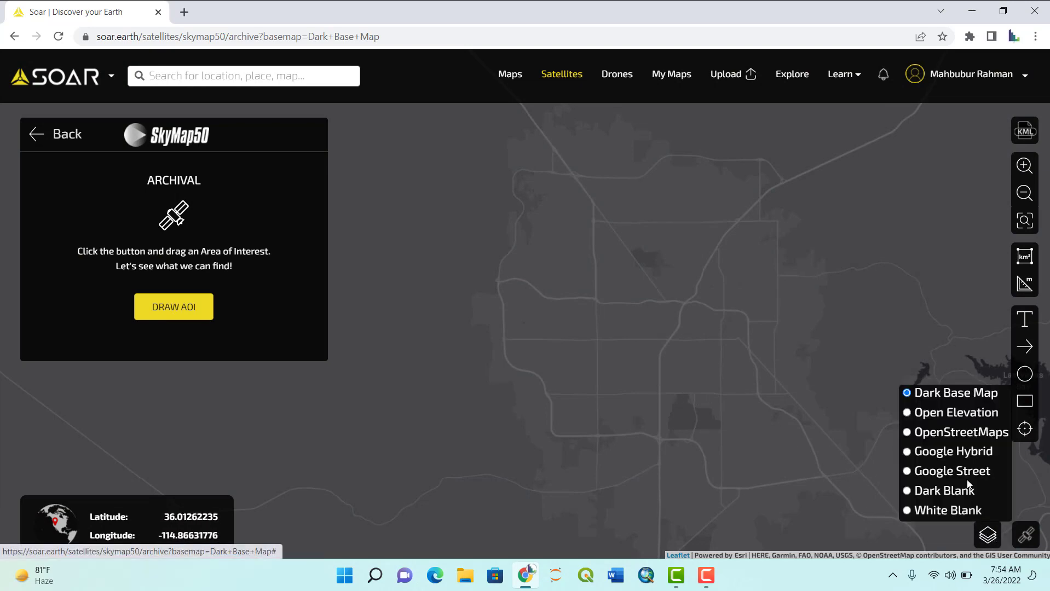
click(908, 453)
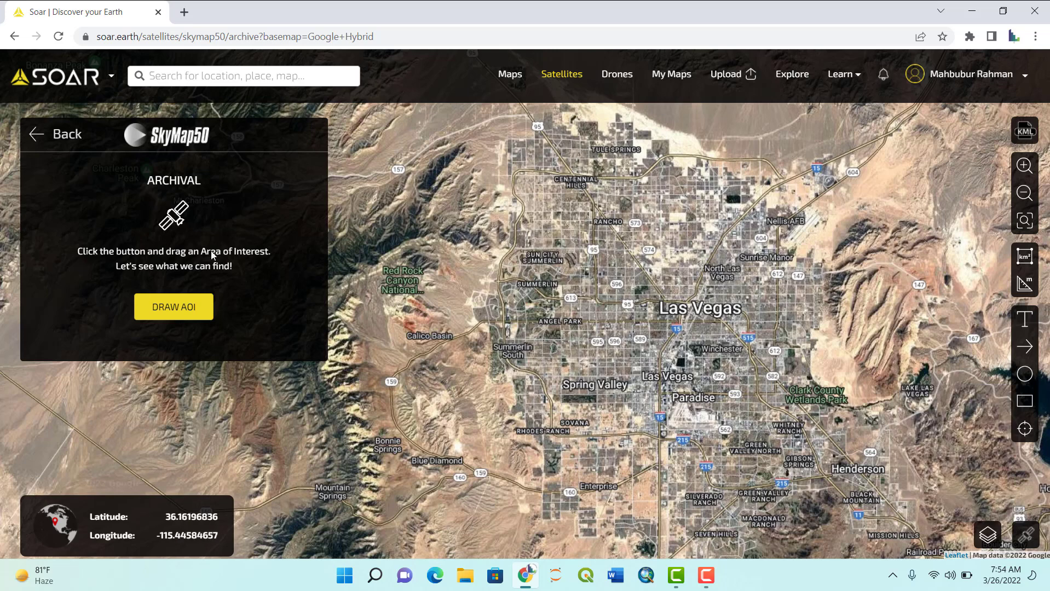
Draw a rectangular AOI over central Las Vegas and scroll through the 14 results.
click(175, 312)
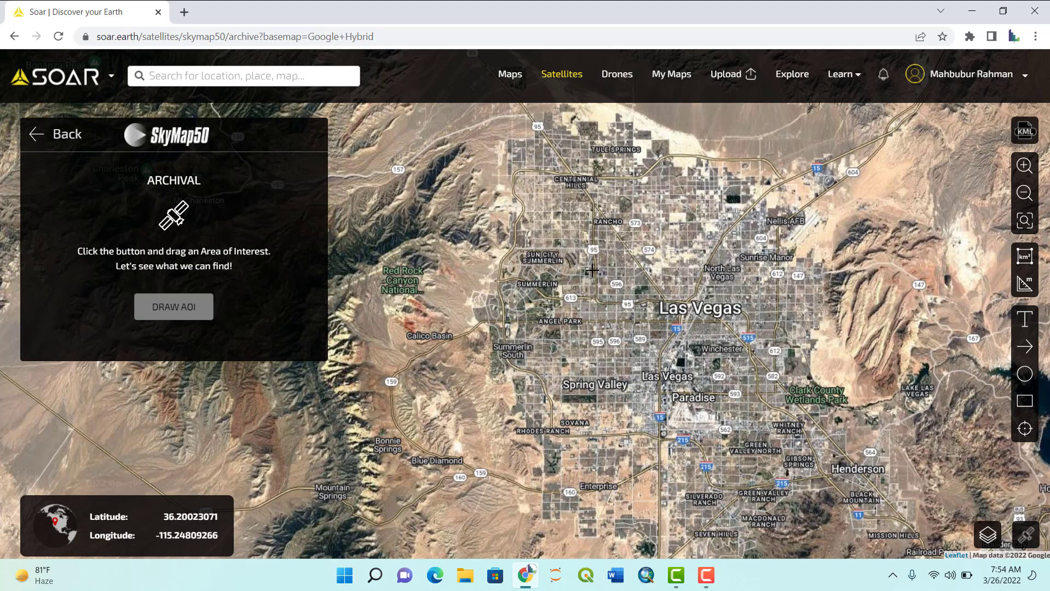
drag(602, 267, 652, 316)
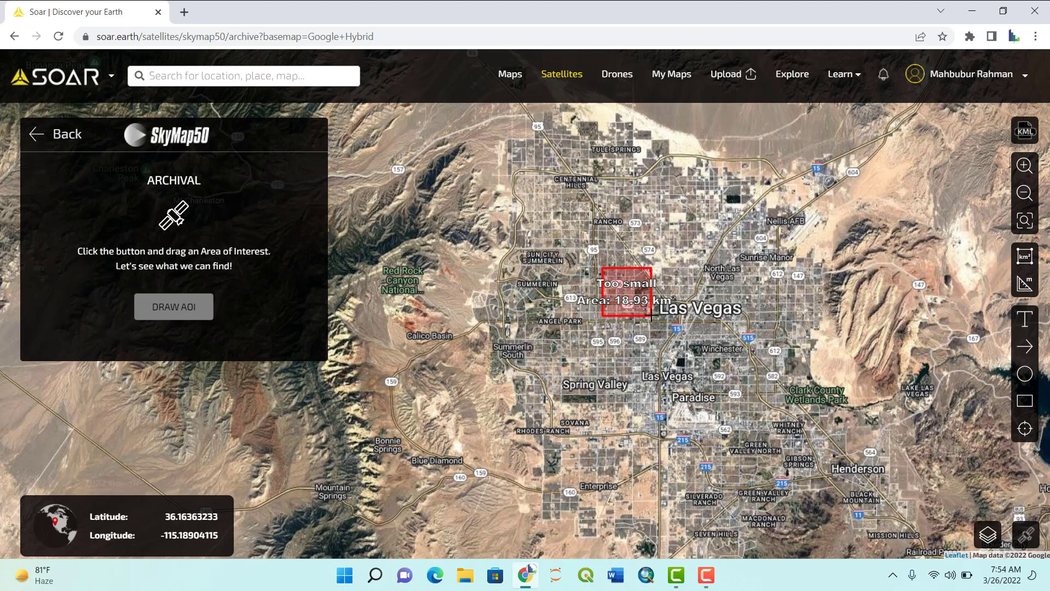
drag(651, 316, 724, 355)
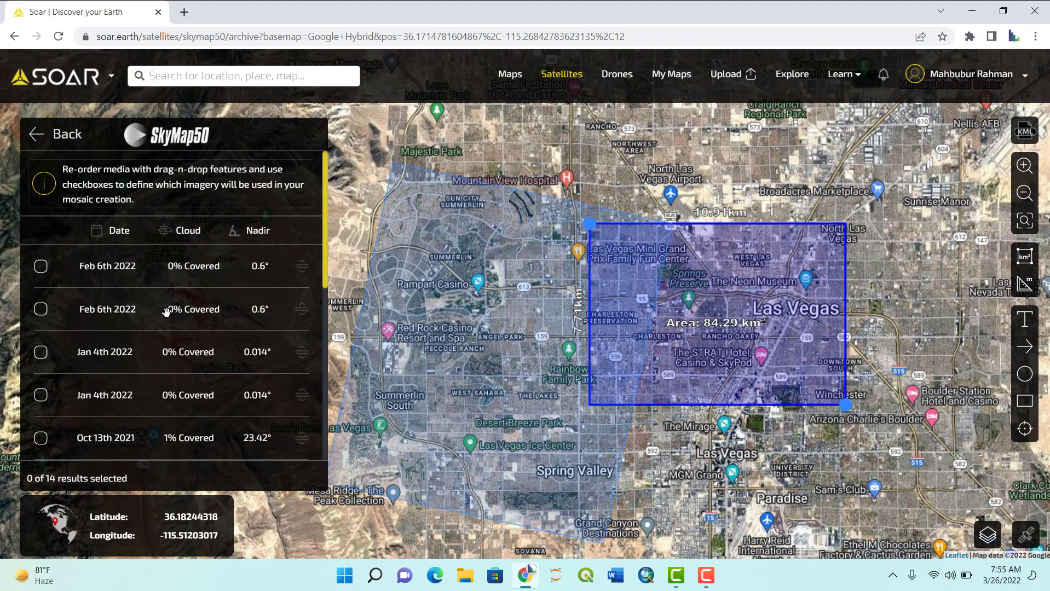
scroll(169, 310, down, 5)
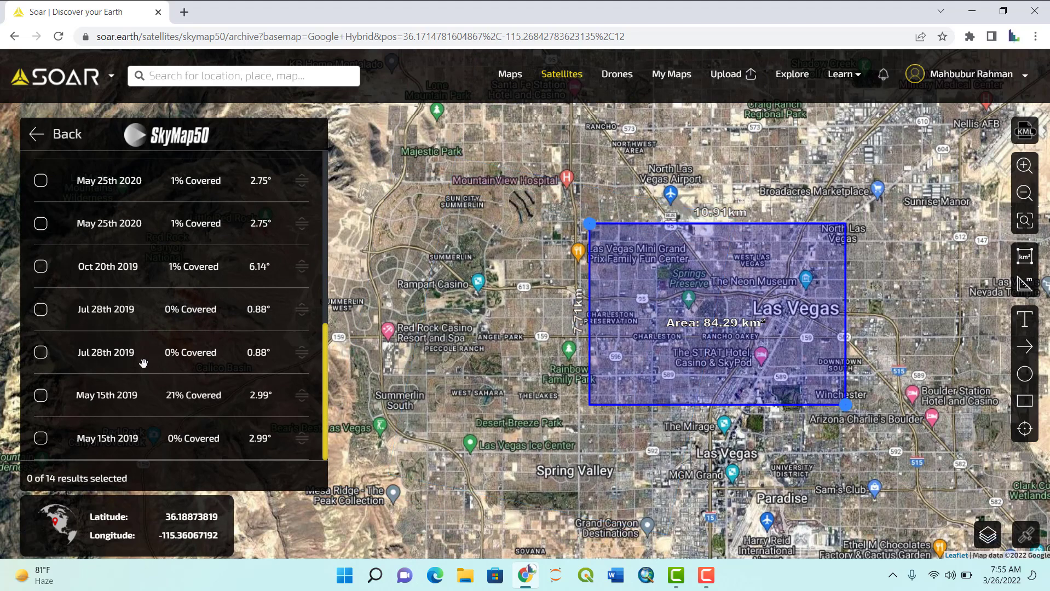
scroll(172, 437, up, 5)
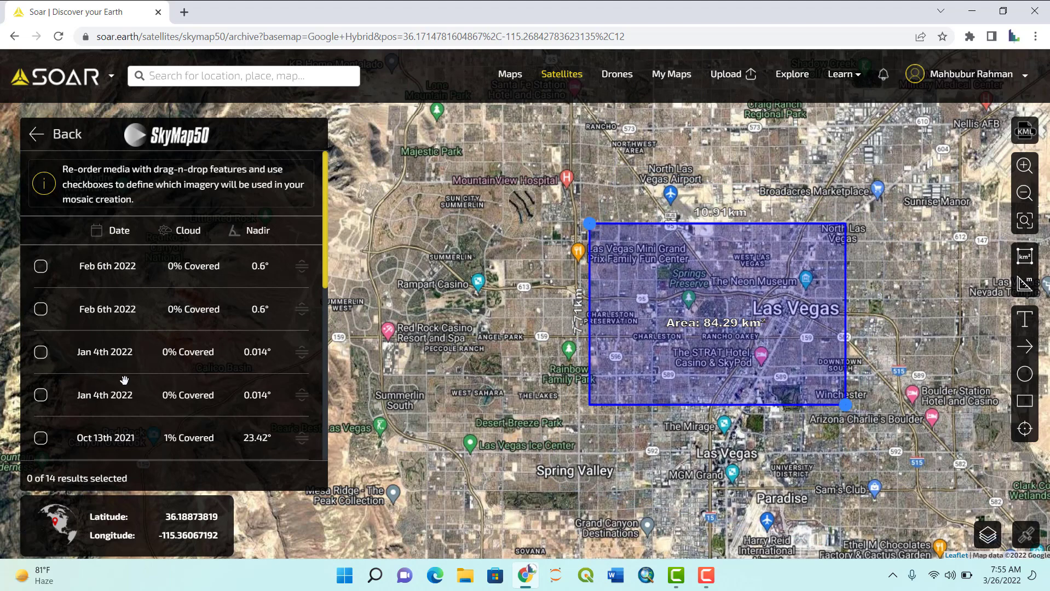
scroll(126, 386, down, 5)
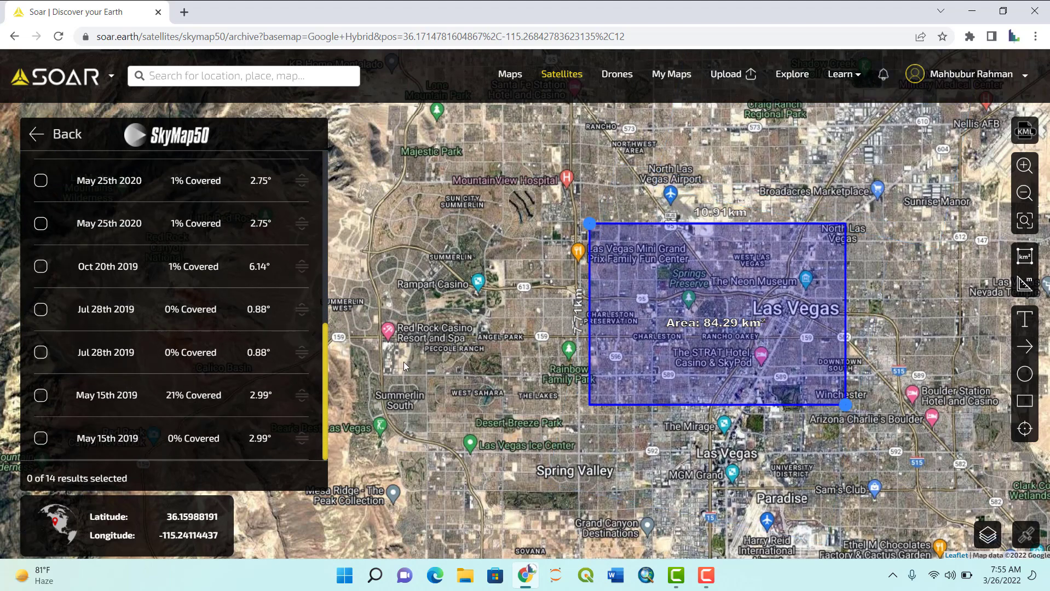
Select the Oct 20th and second Jul 28th 2019 scenes, then open the sample comparison.
click(40, 439)
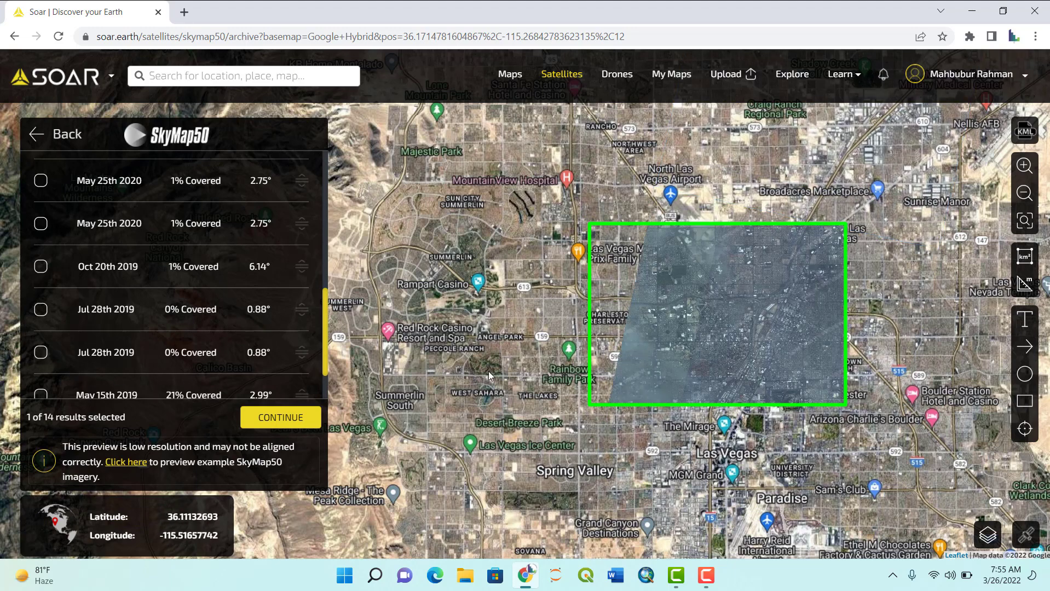
scroll(44, 328, down, 2)
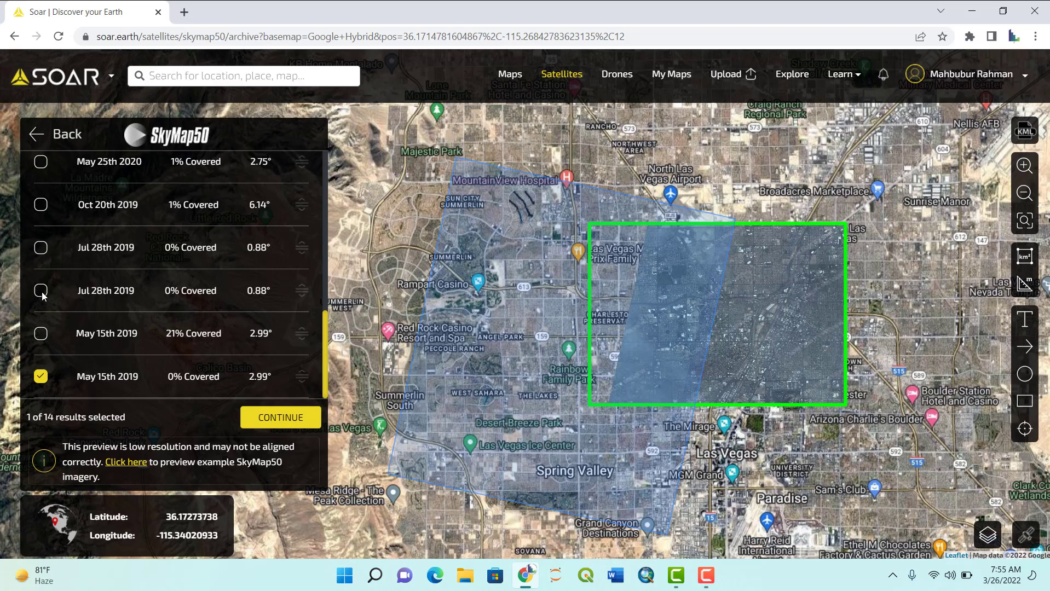
click(41, 206)
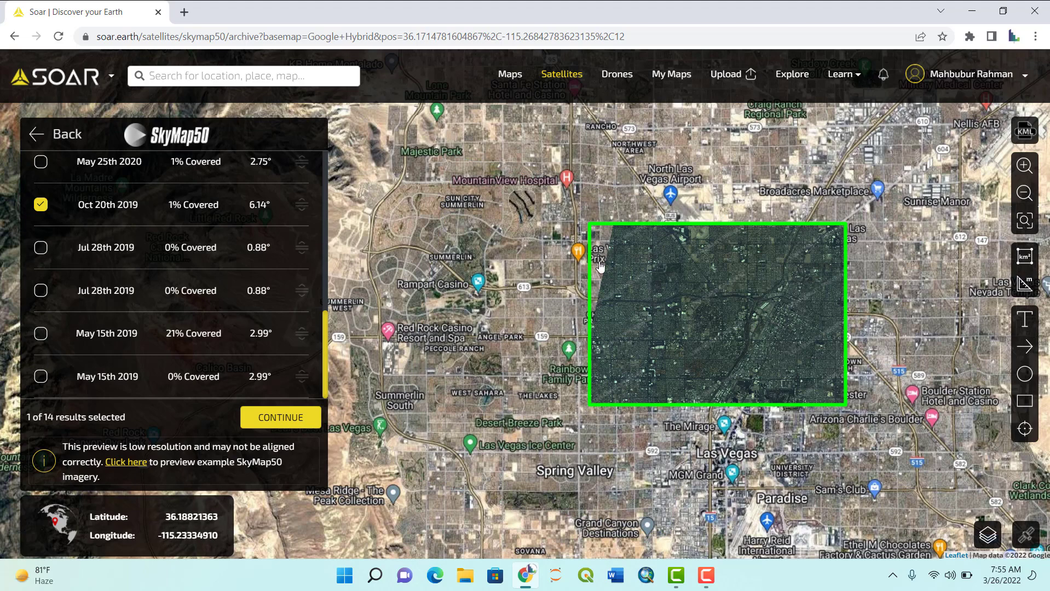
click(41, 292)
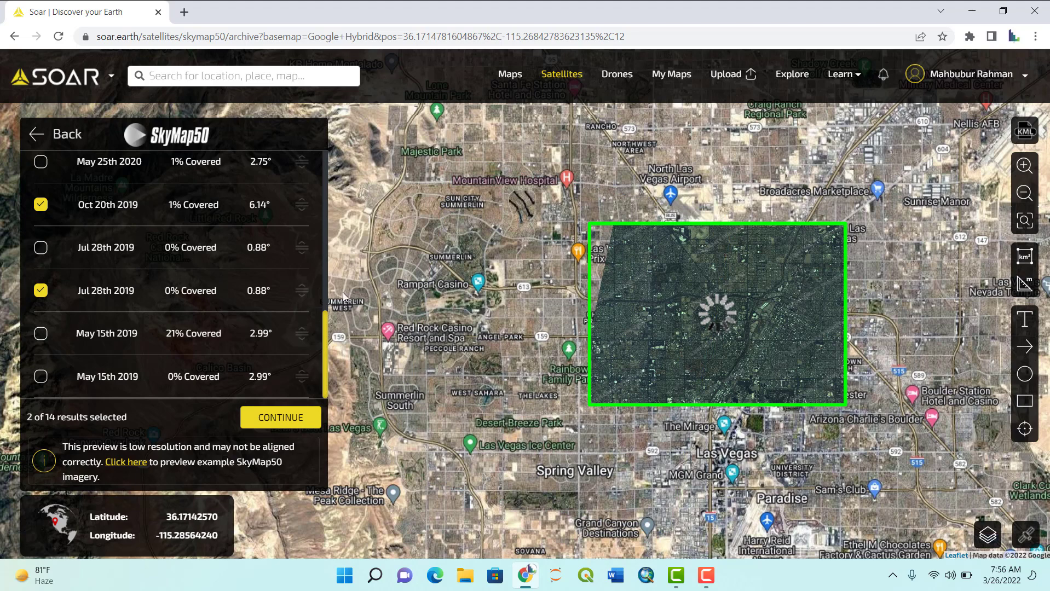
click(124, 463)
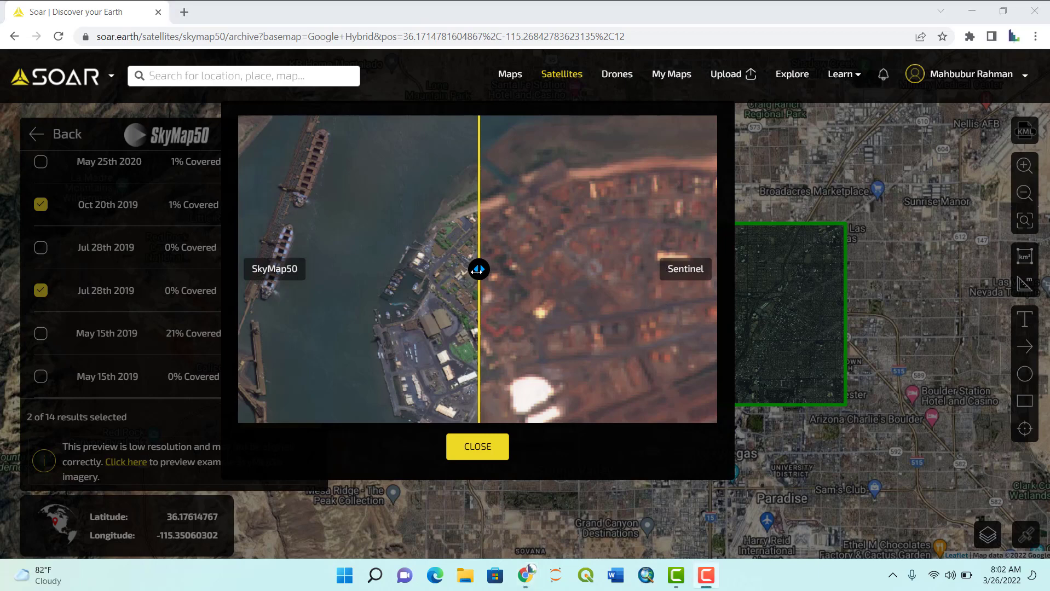
Slide the SkyMap50-versus-Sentinel comparison back and forth, then close it.
drag(476, 271, 627, 299)
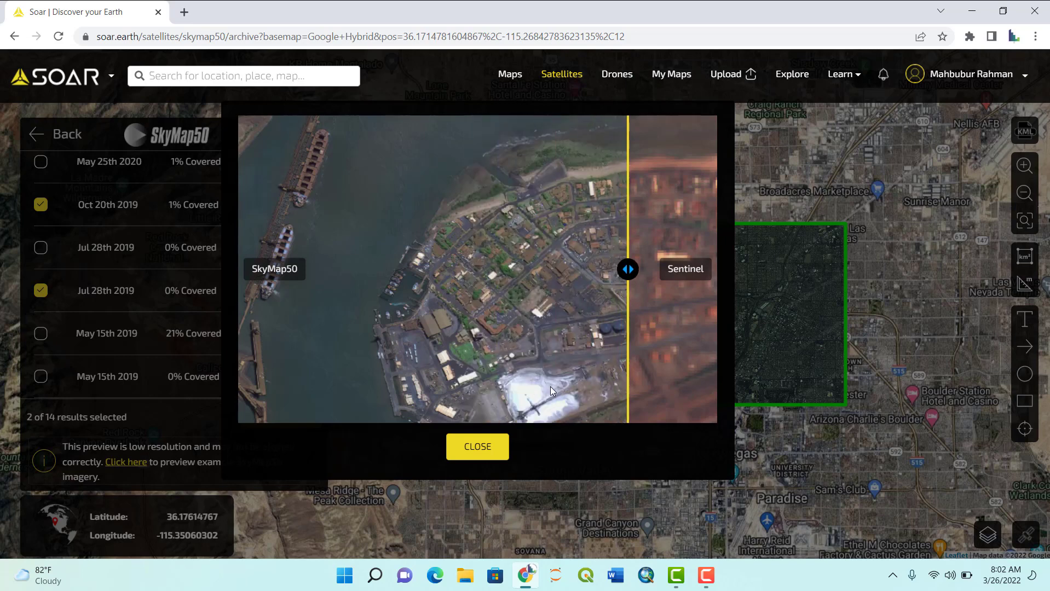
drag(627, 269, 498, 290)
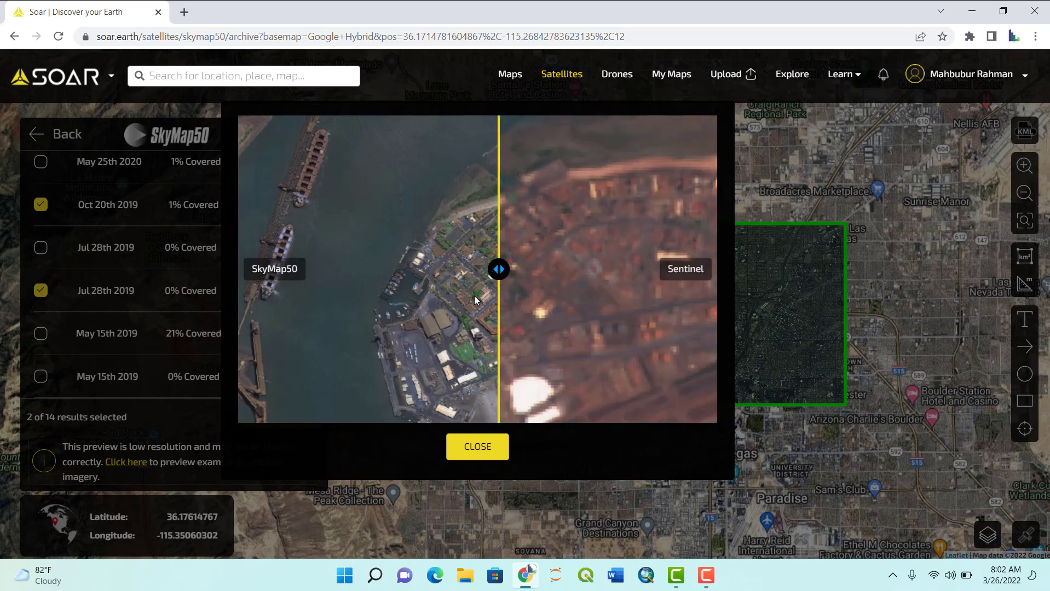
click(474, 448)
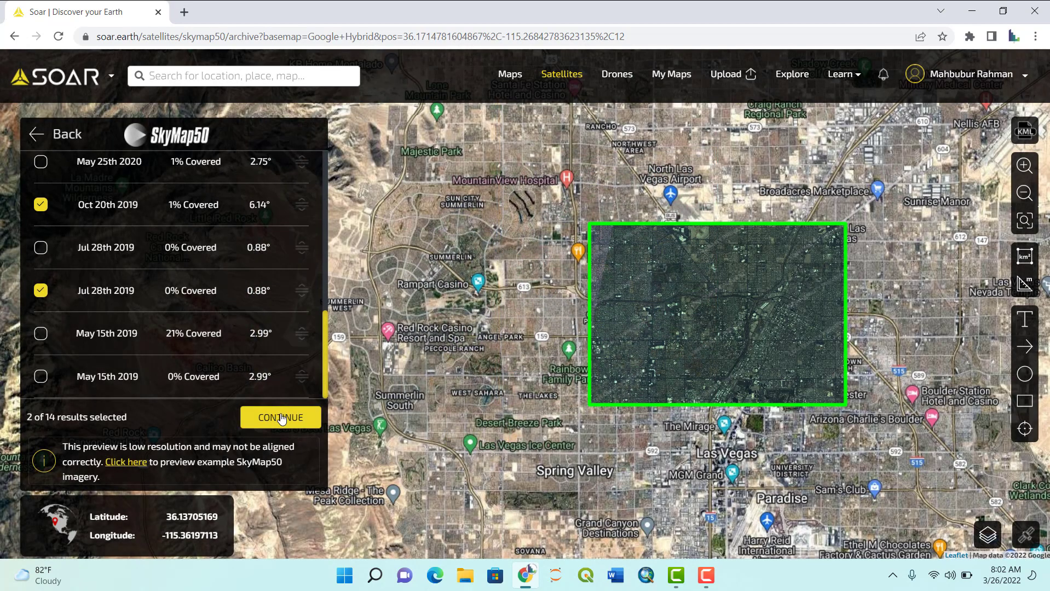
Review the US $595.00 two-scene summary and open the order details form's Industry list.
click(281, 418)
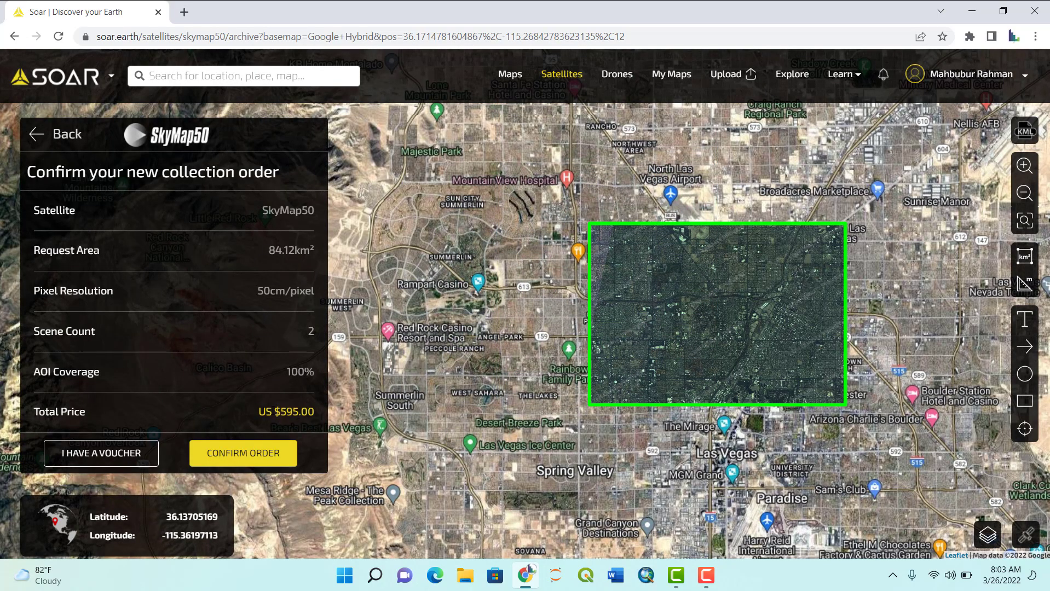
drag(272, 412, 306, 421)
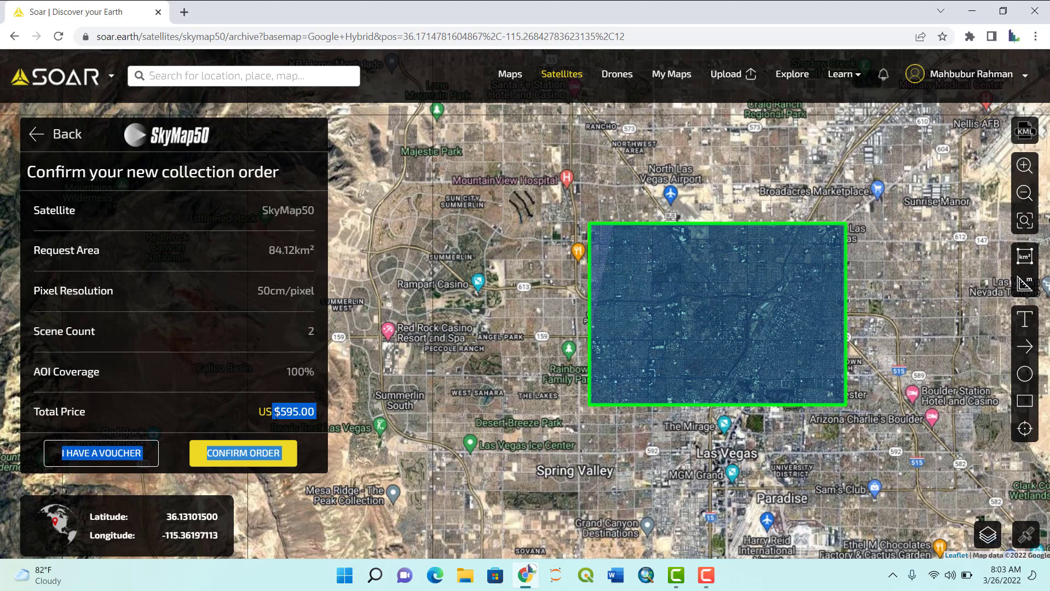
click(238, 411)
click(257, 459)
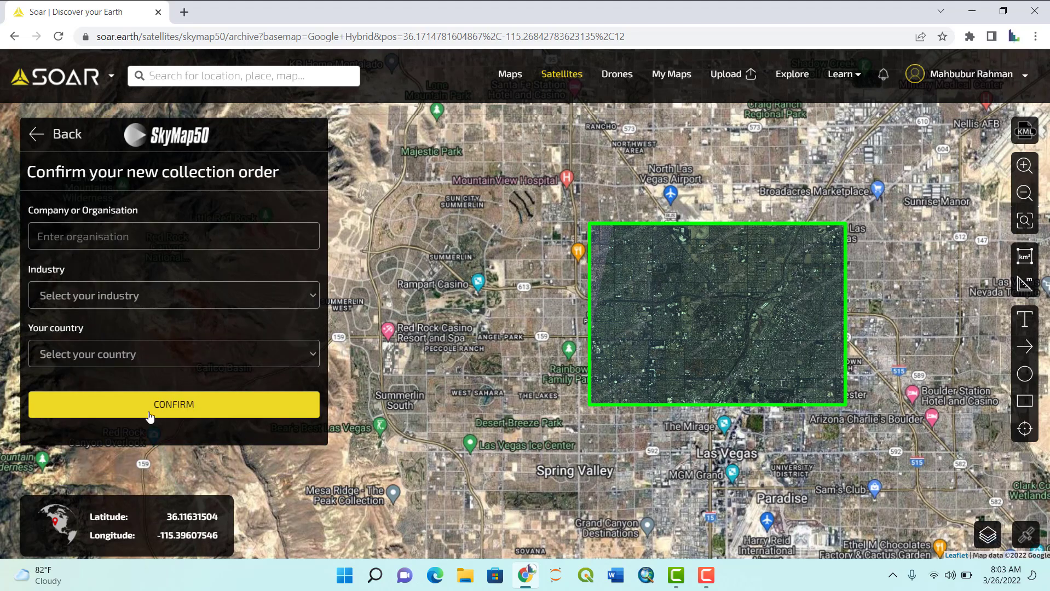
click(99, 296)
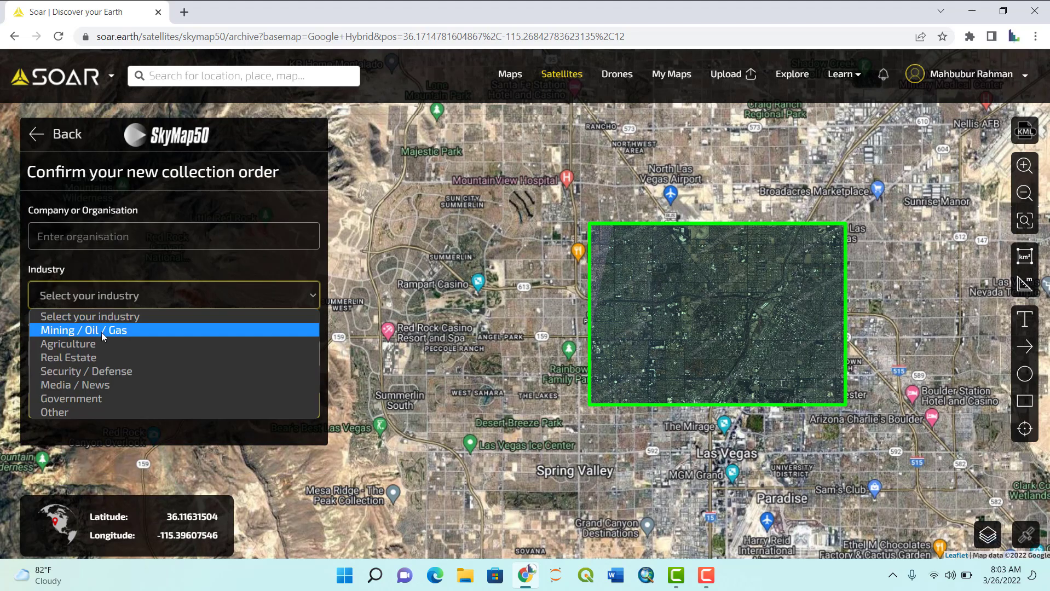
click(160, 284)
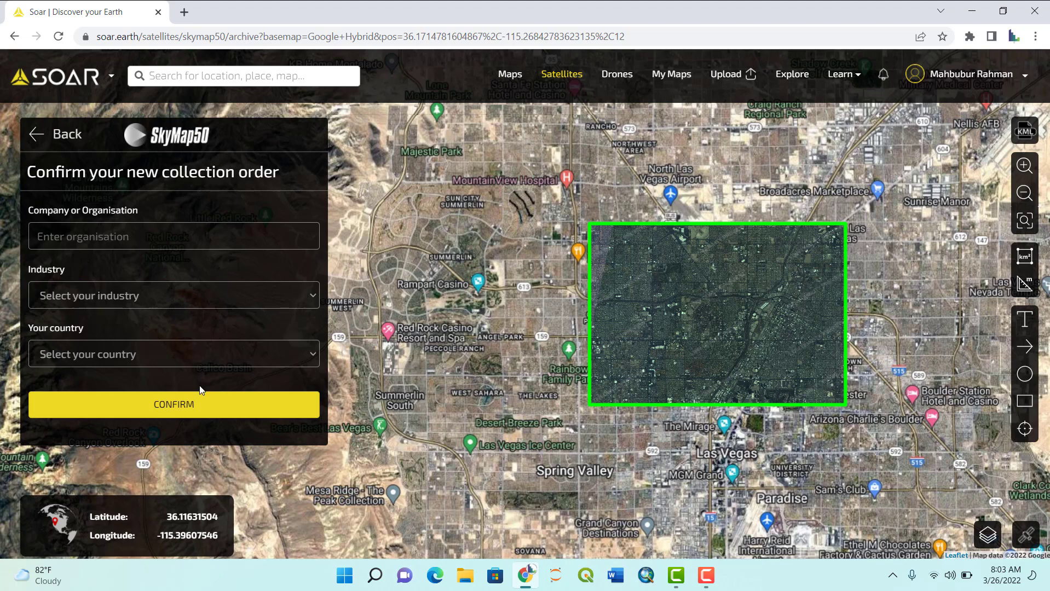
Back out to the Archival start screen without placing the order.
click(36, 136)
click(36, 137)
click(36, 137)
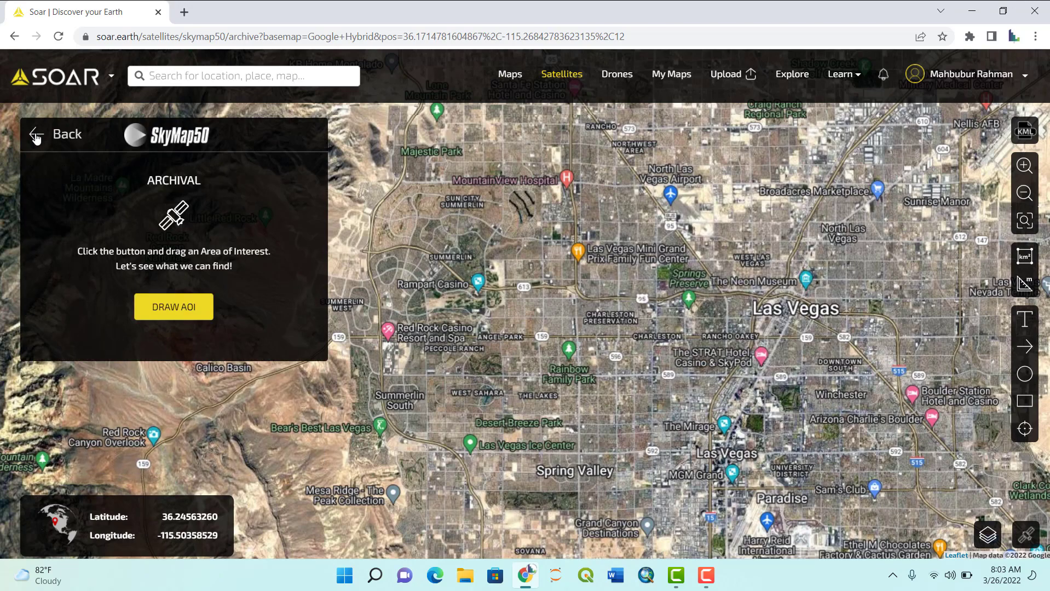
Start a SkyMap50 New Collect order with the Google Hybrid basemap over Las Vegas.
click(36, 137)
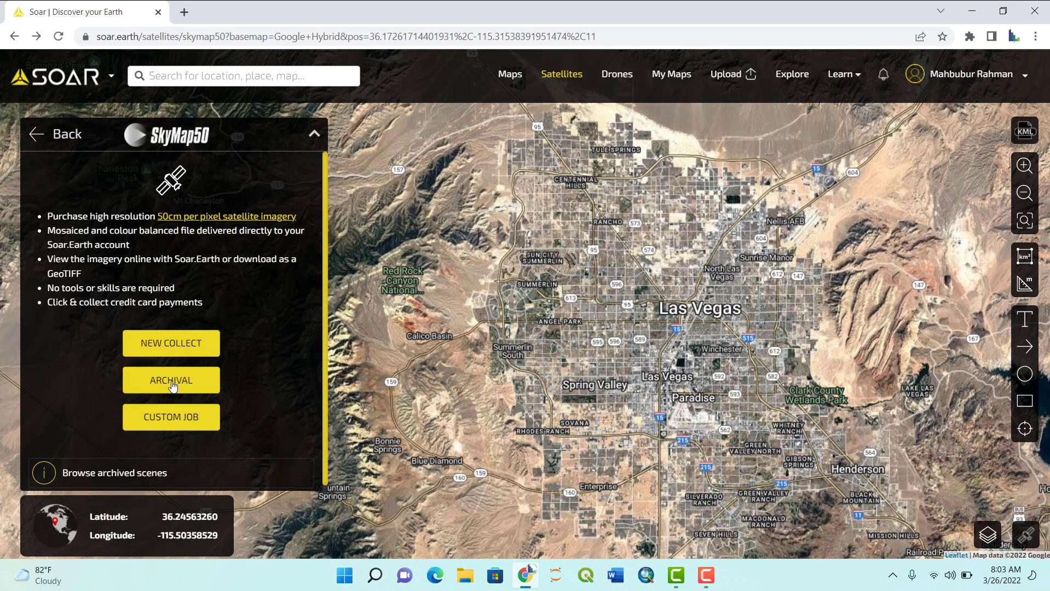
click(174, 346)
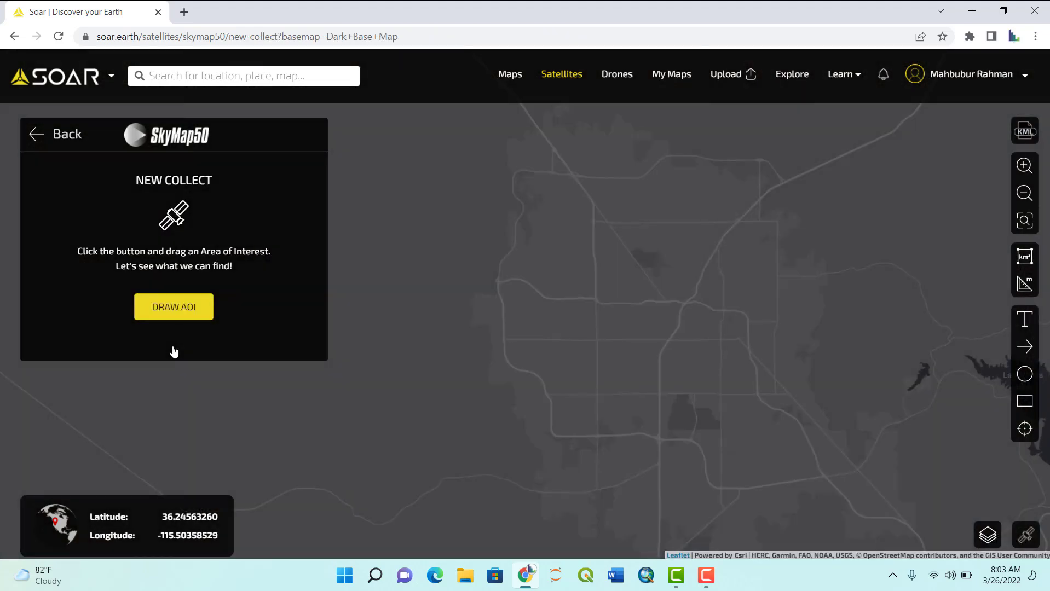
mouse_move(987, 534)
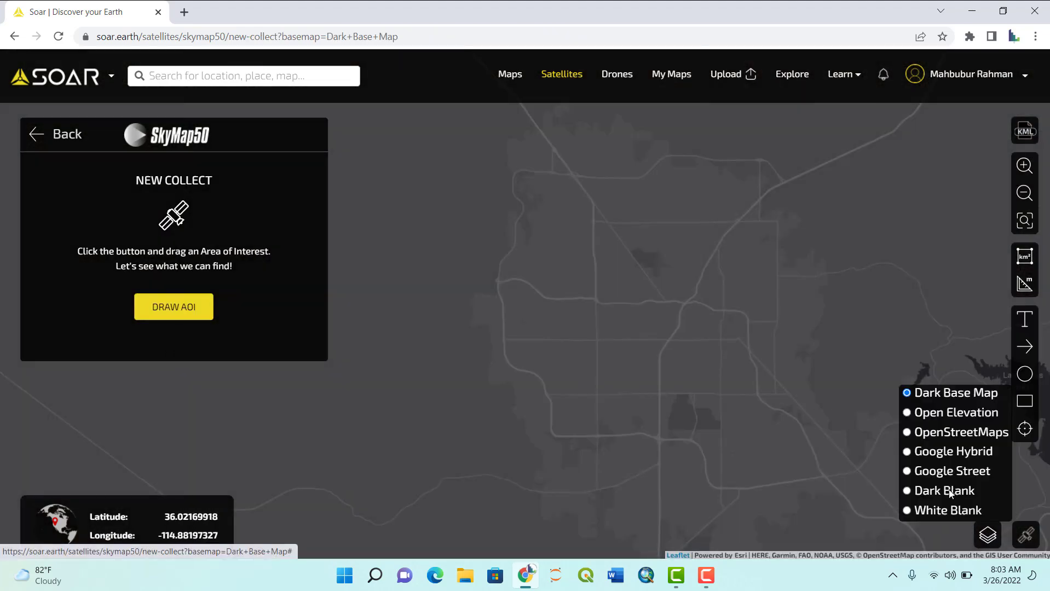
click(906, 452)
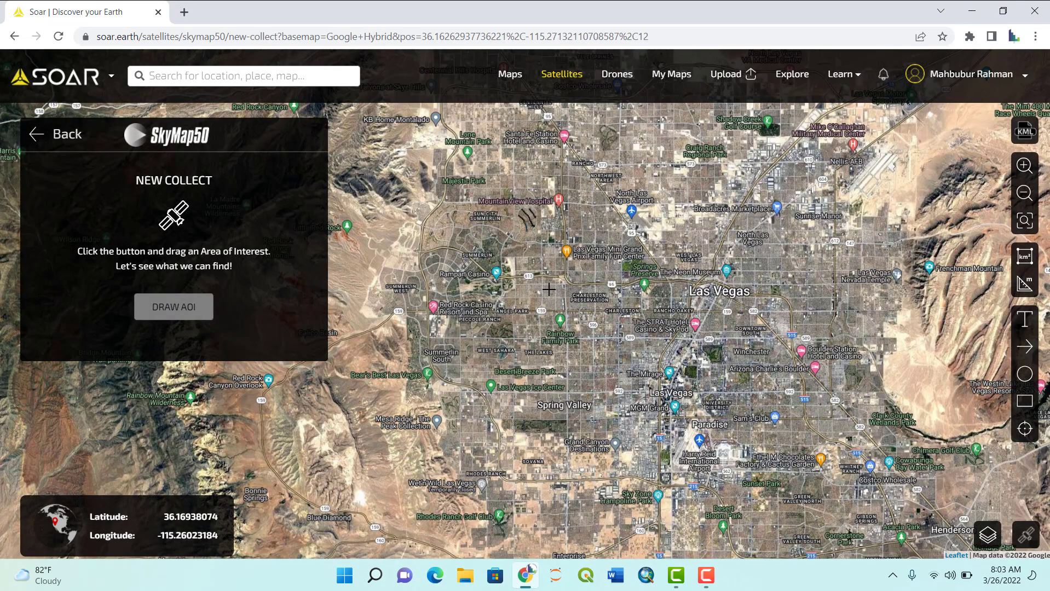
Draw a rectangular AOI over central Las Vegas and check its US $900.00 price.
scroll(700, 303, up, 2)
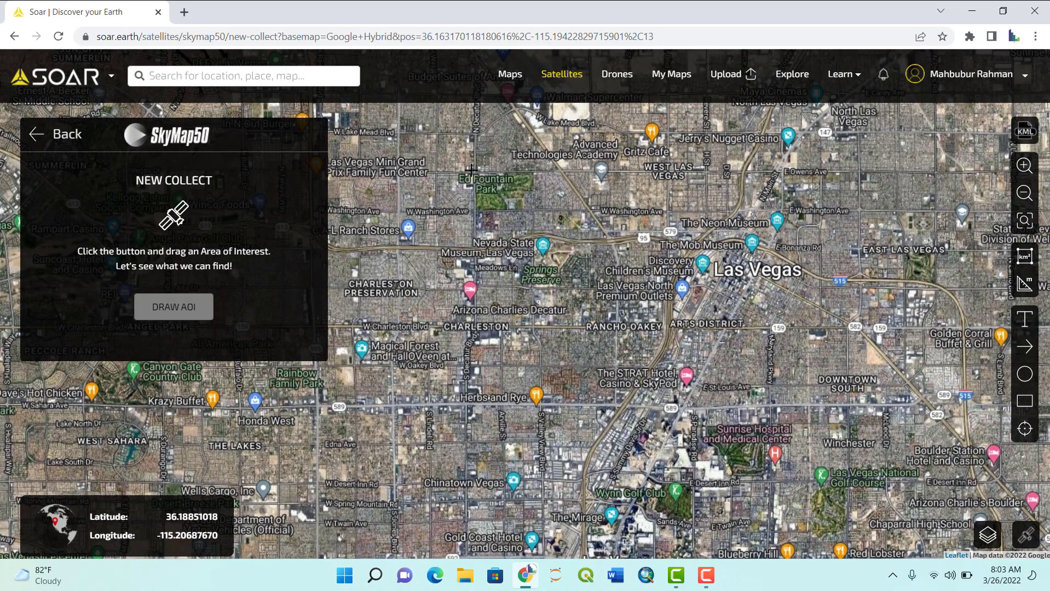
drag(471, 171, 932, 534)
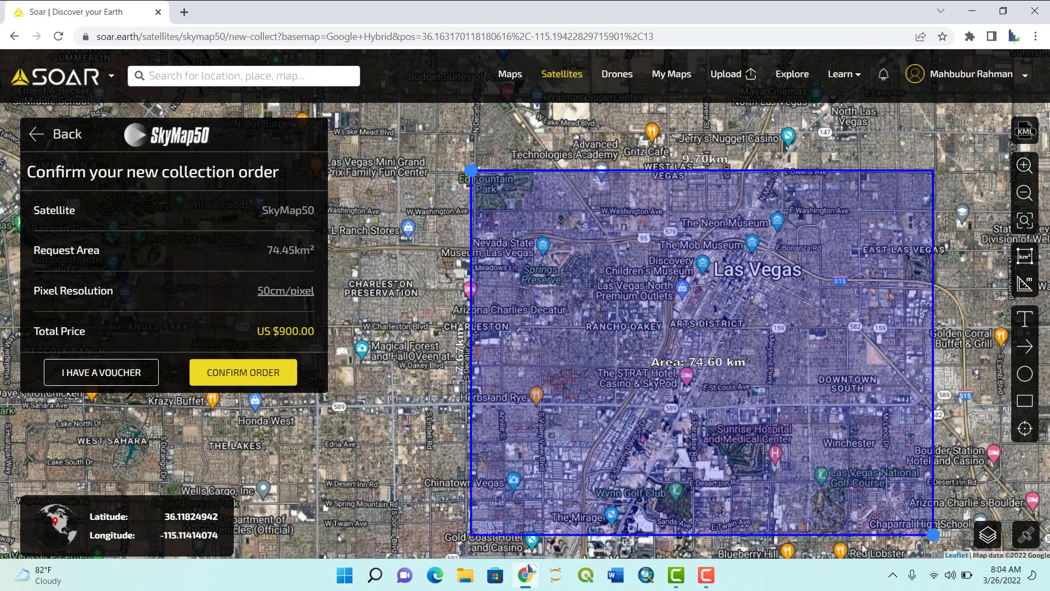
drag(274, 331, 317, 333)
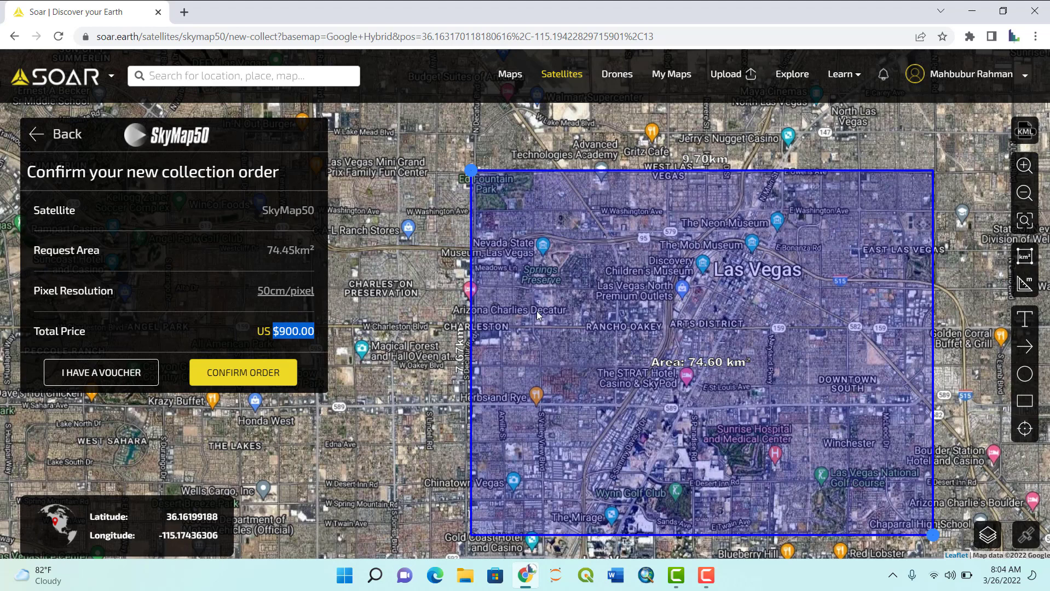
click(788, 323)
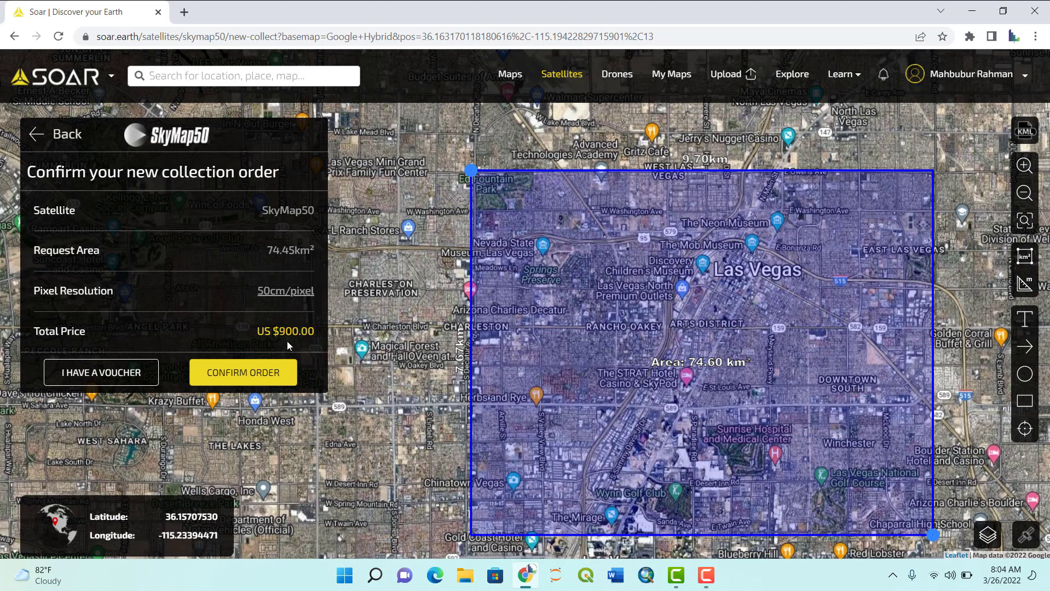
Go through the order confirmation and details form, then return to the order summary.
click(259, 374)
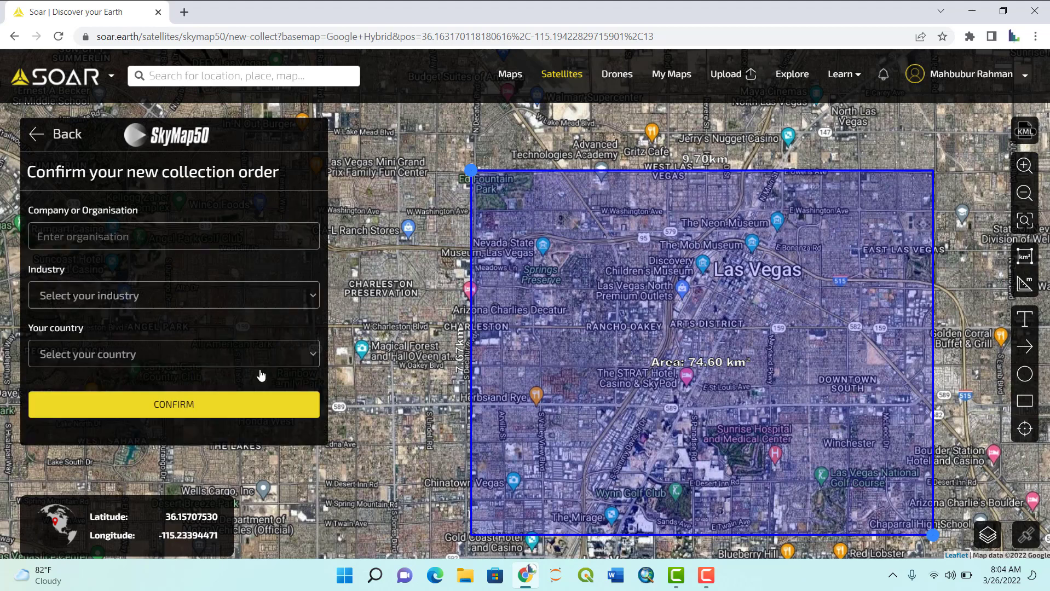
click(217, 403)
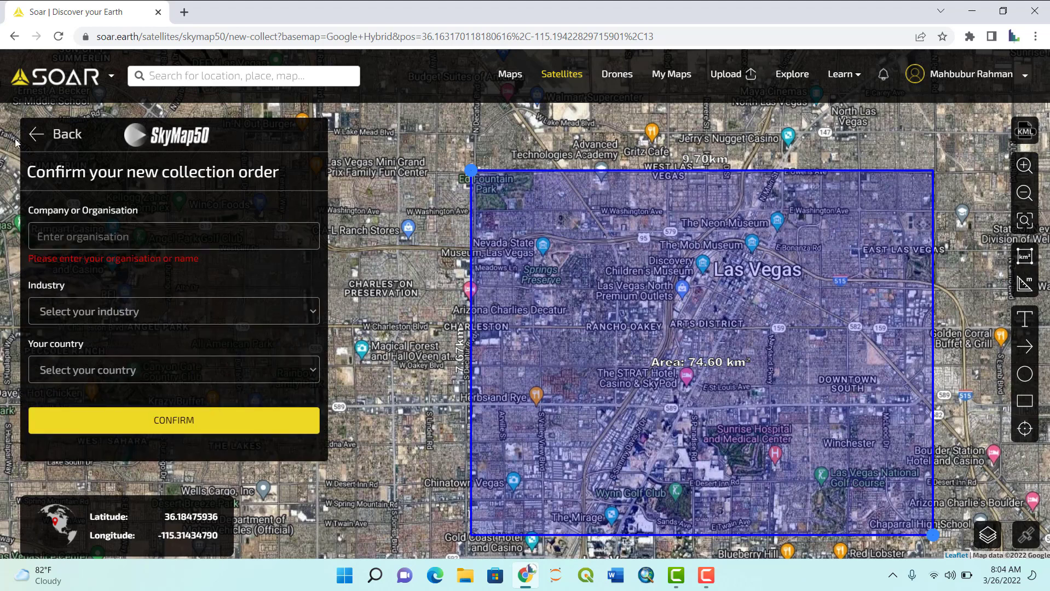
click(34, 136)
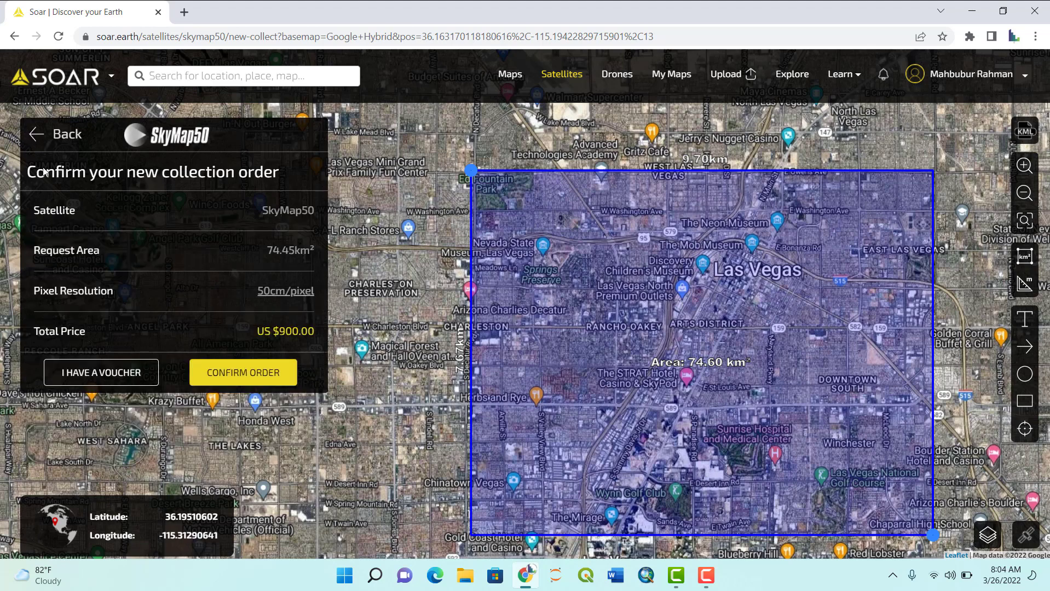